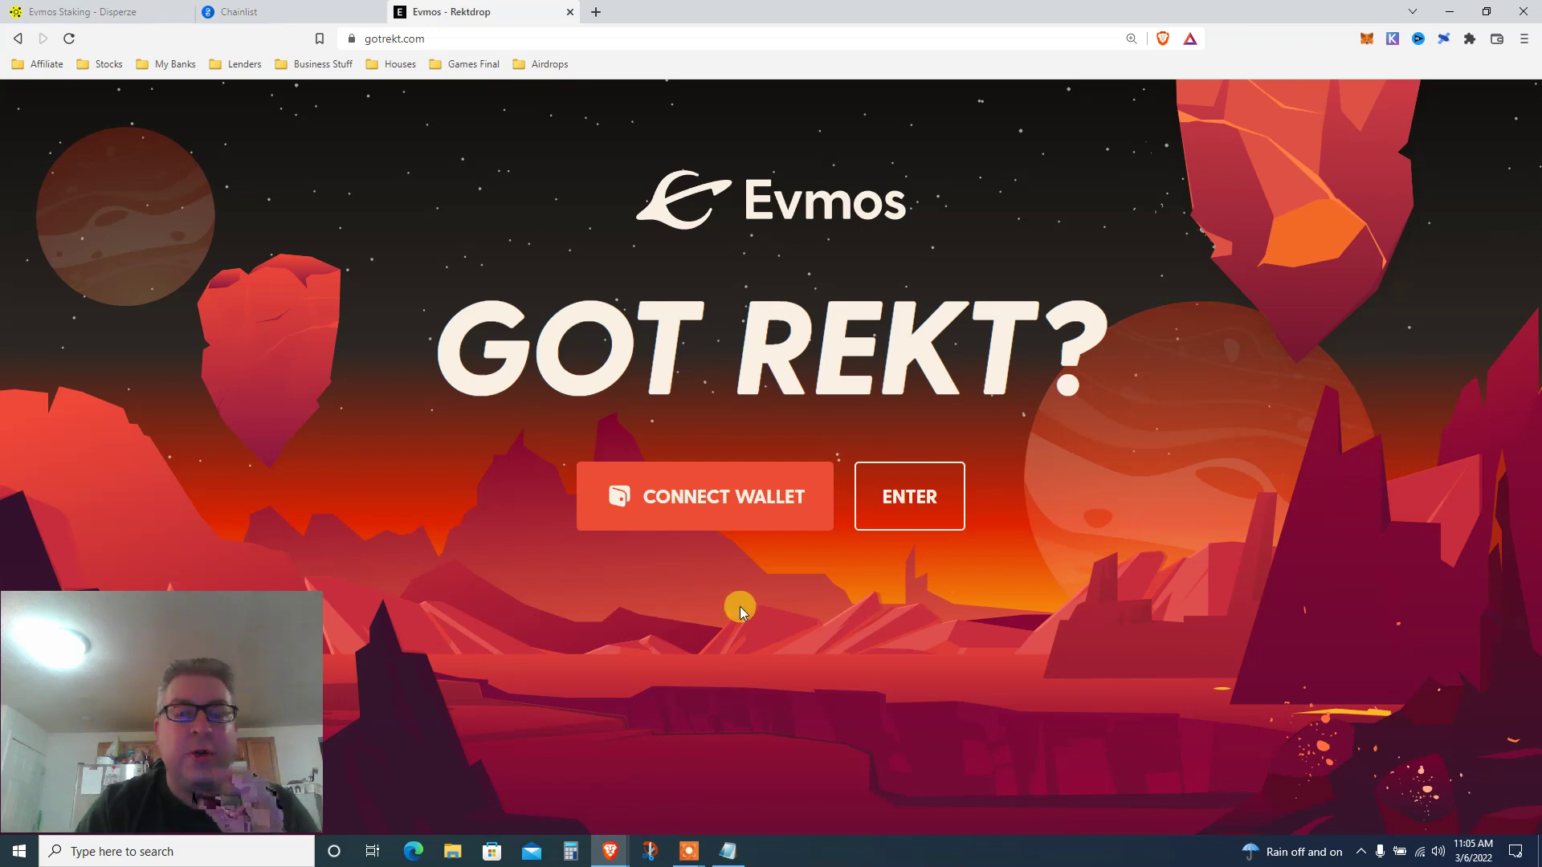
# Step: Check the wallet's 1.9418 EVMOS balance
pyautogui.click(1366, 41)
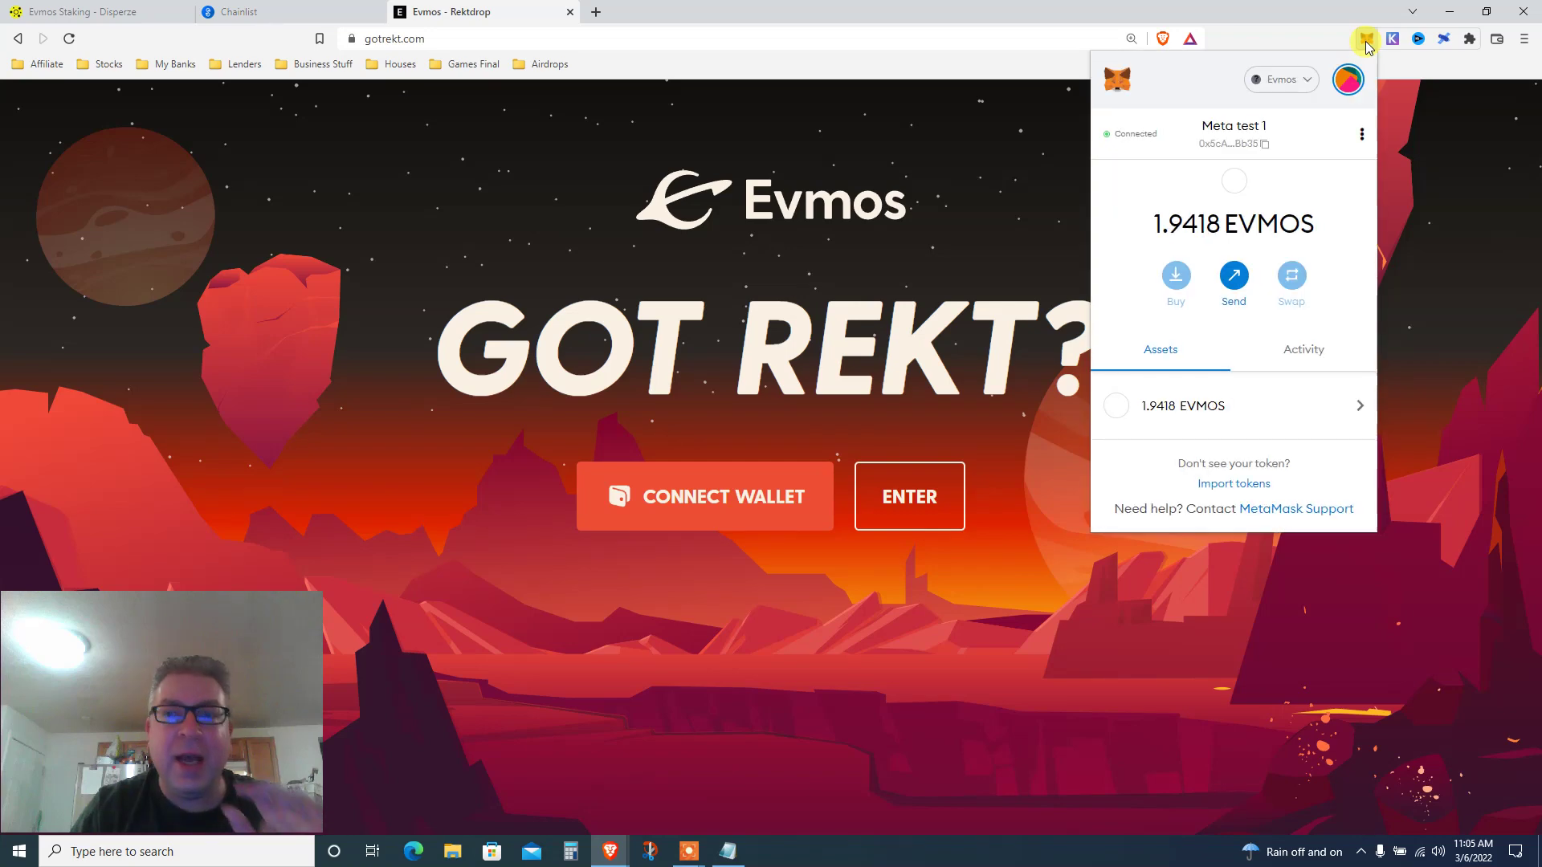
pyautogui.doubleClick(1168, 224)
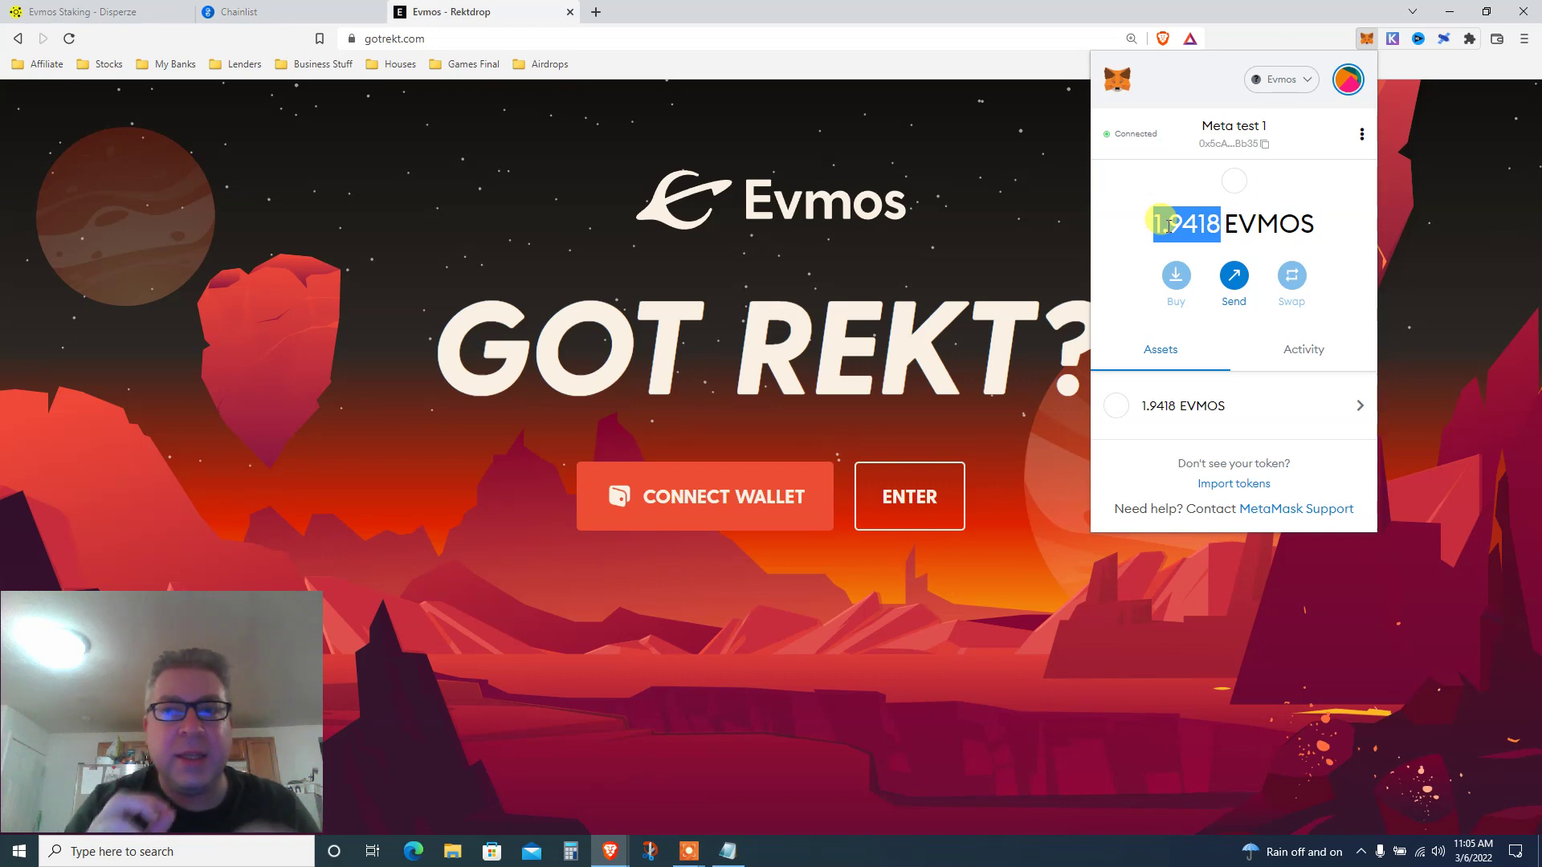
pyautogui.click(649, 252)
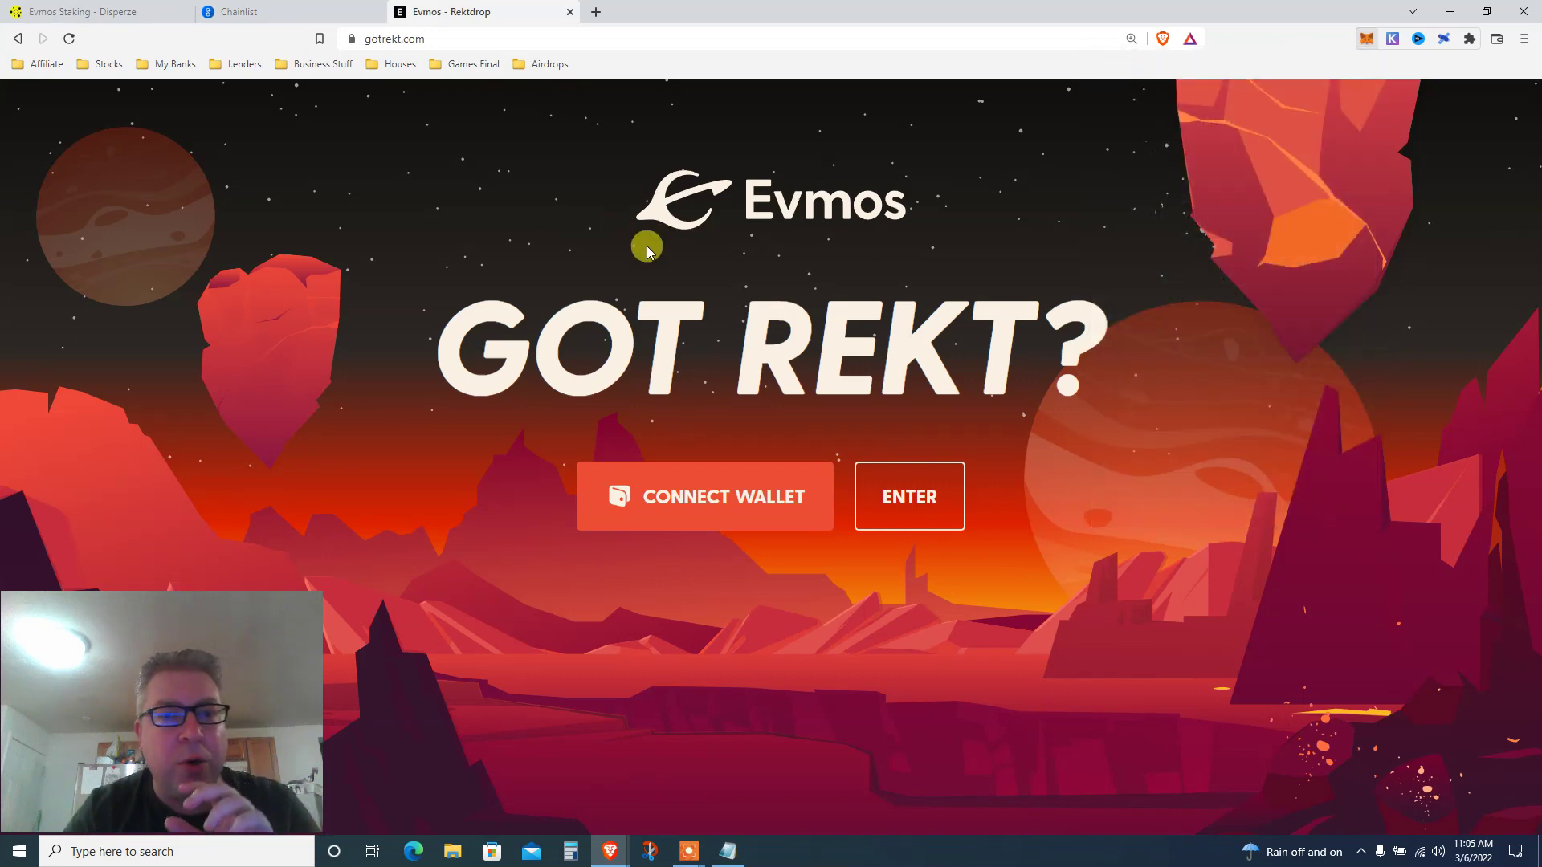
# Step: Enter Rektdrop Mission Control and connect the MetaMask wallet
pyautogui.click(896, 498)
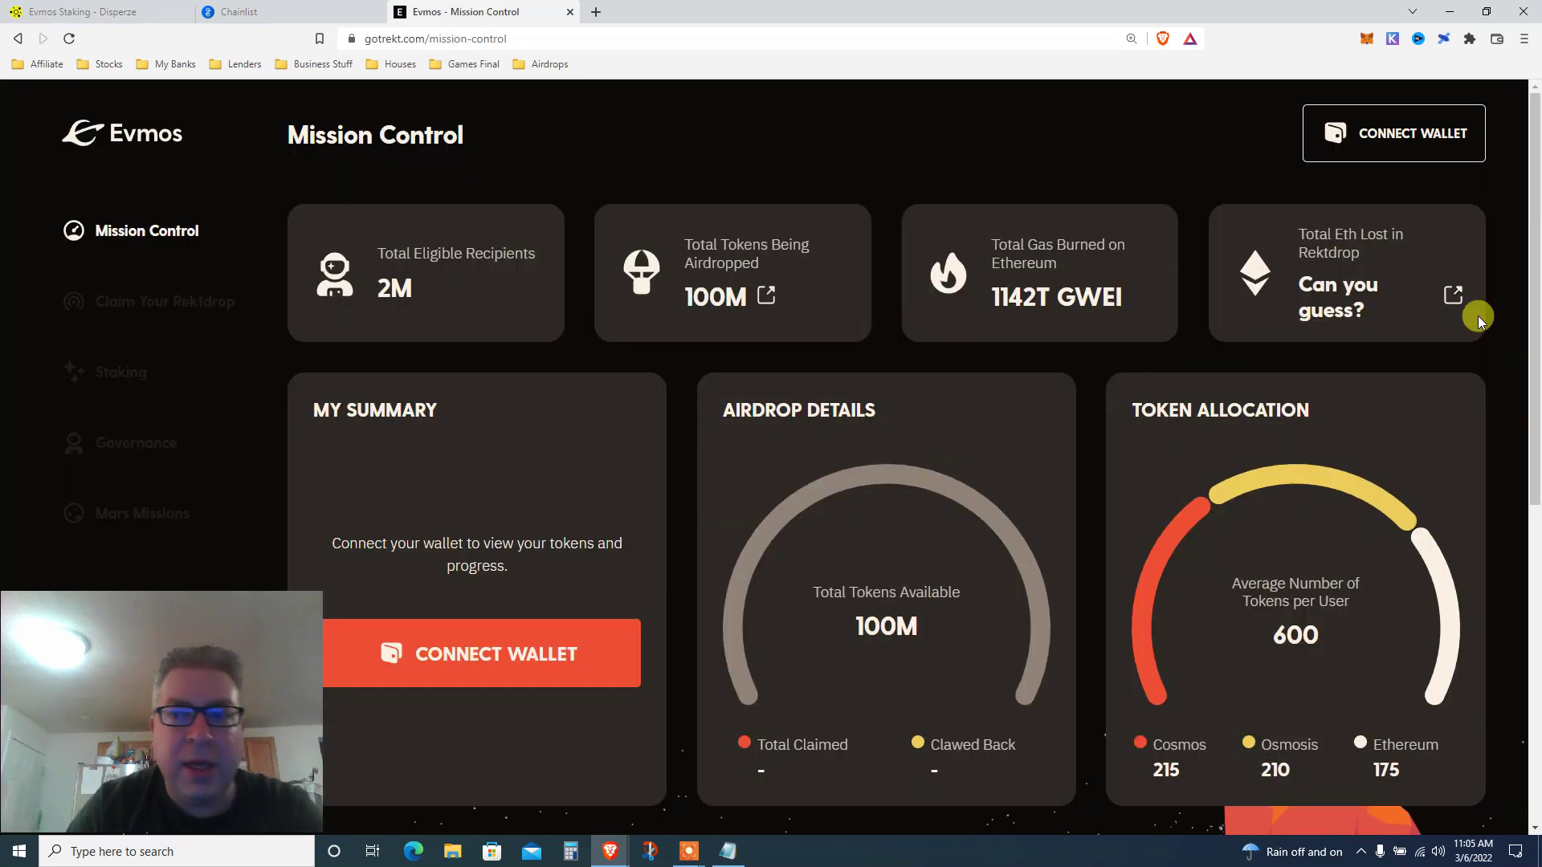
pyautogui.click(1375, 161)
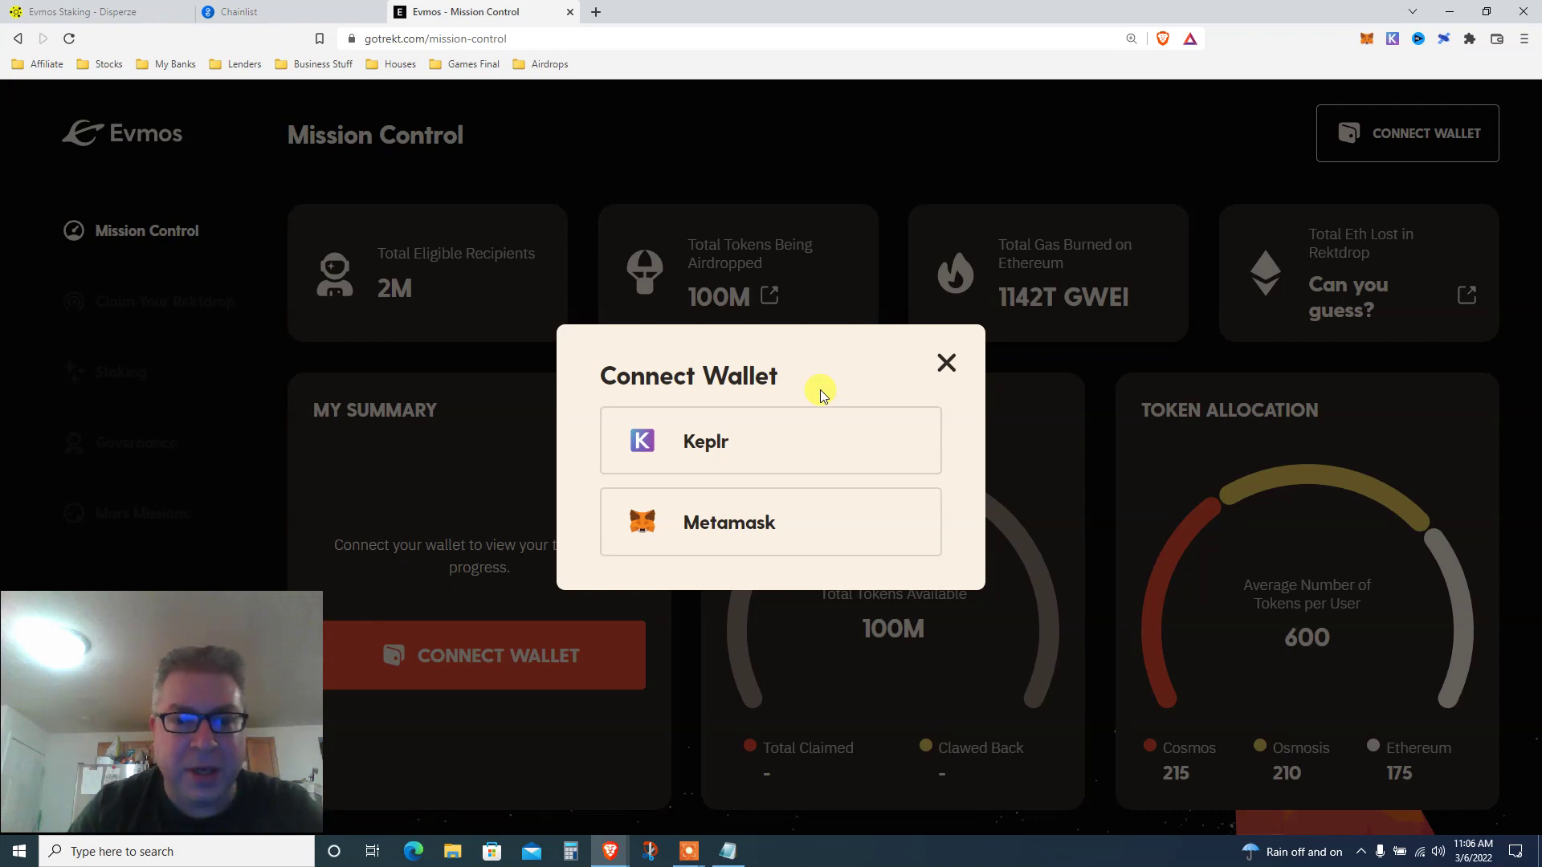
pyautogui.click(784, 526)
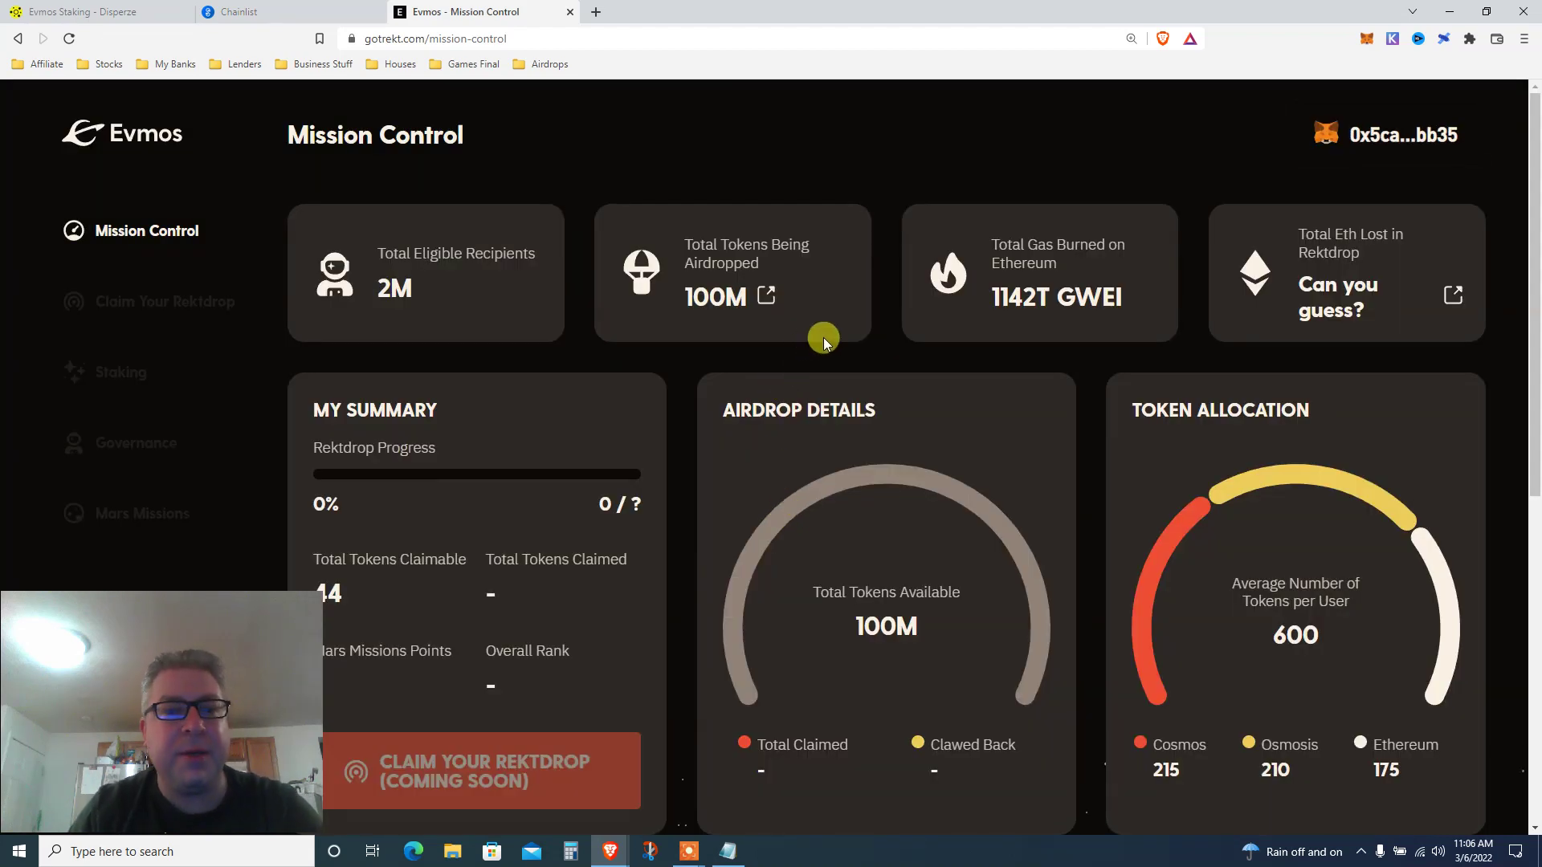
# Step: Review My Summary: 44 claimable tokens and 600 average tokens per user
pyautogui.scroll(-2, 856, 330)
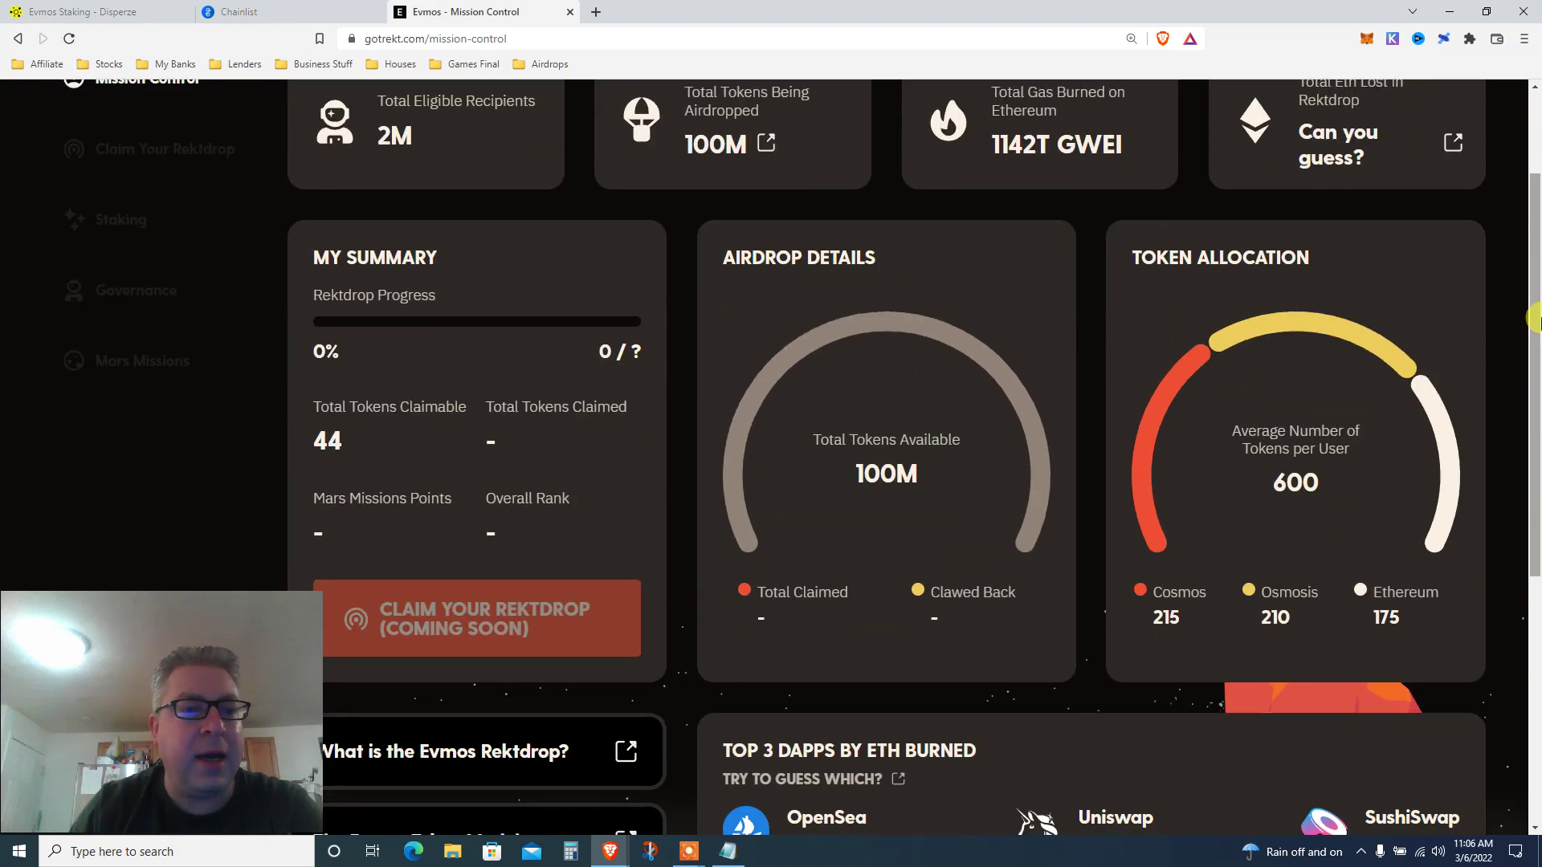
pyautogui.doubleClick(315, 438)
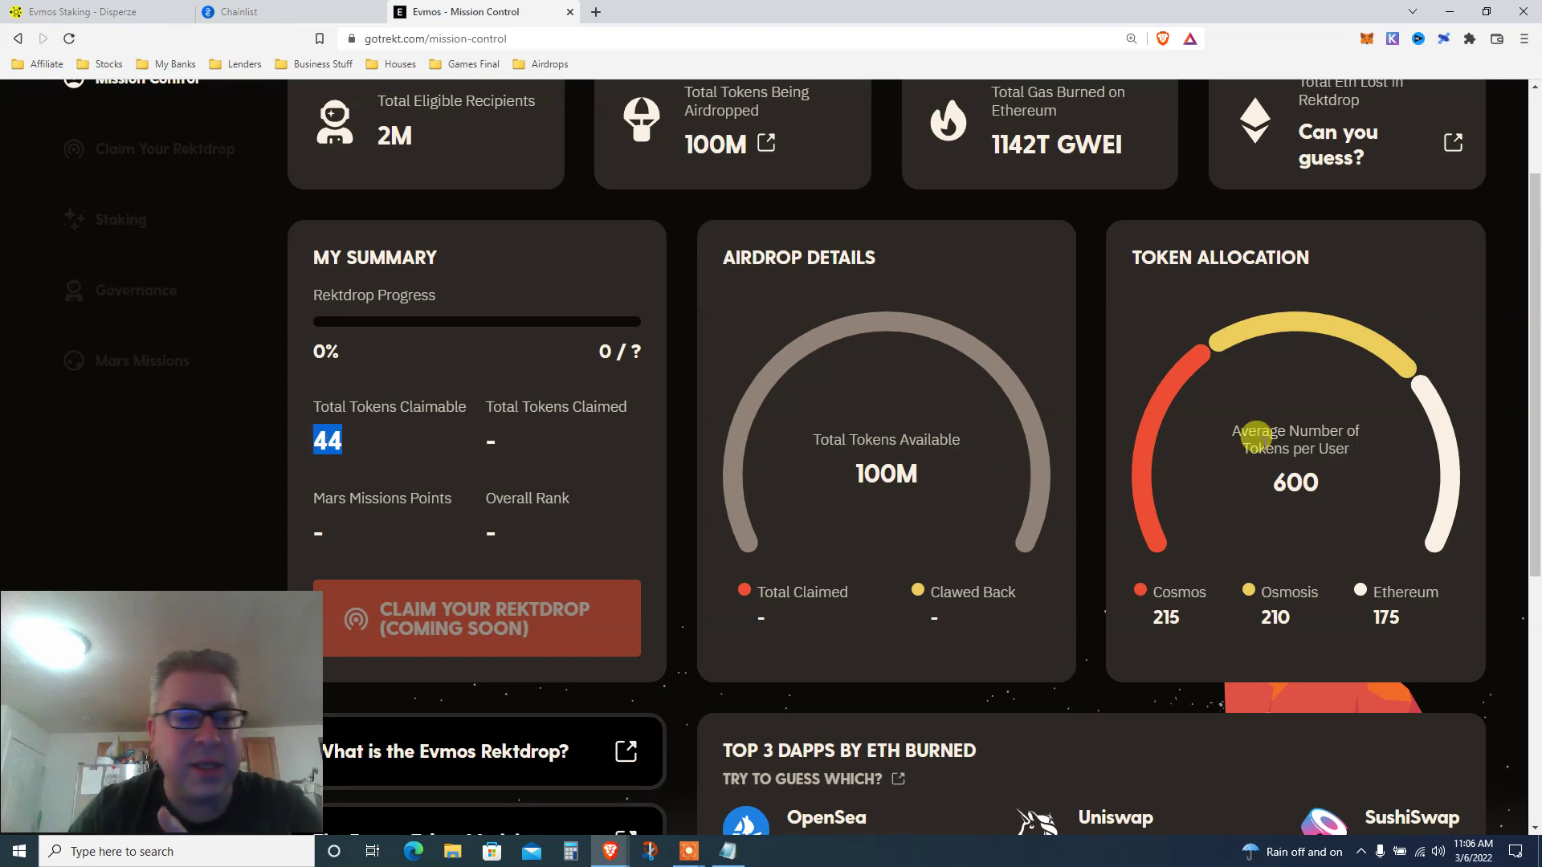
pyautogui.tripleClick(1256, 434)
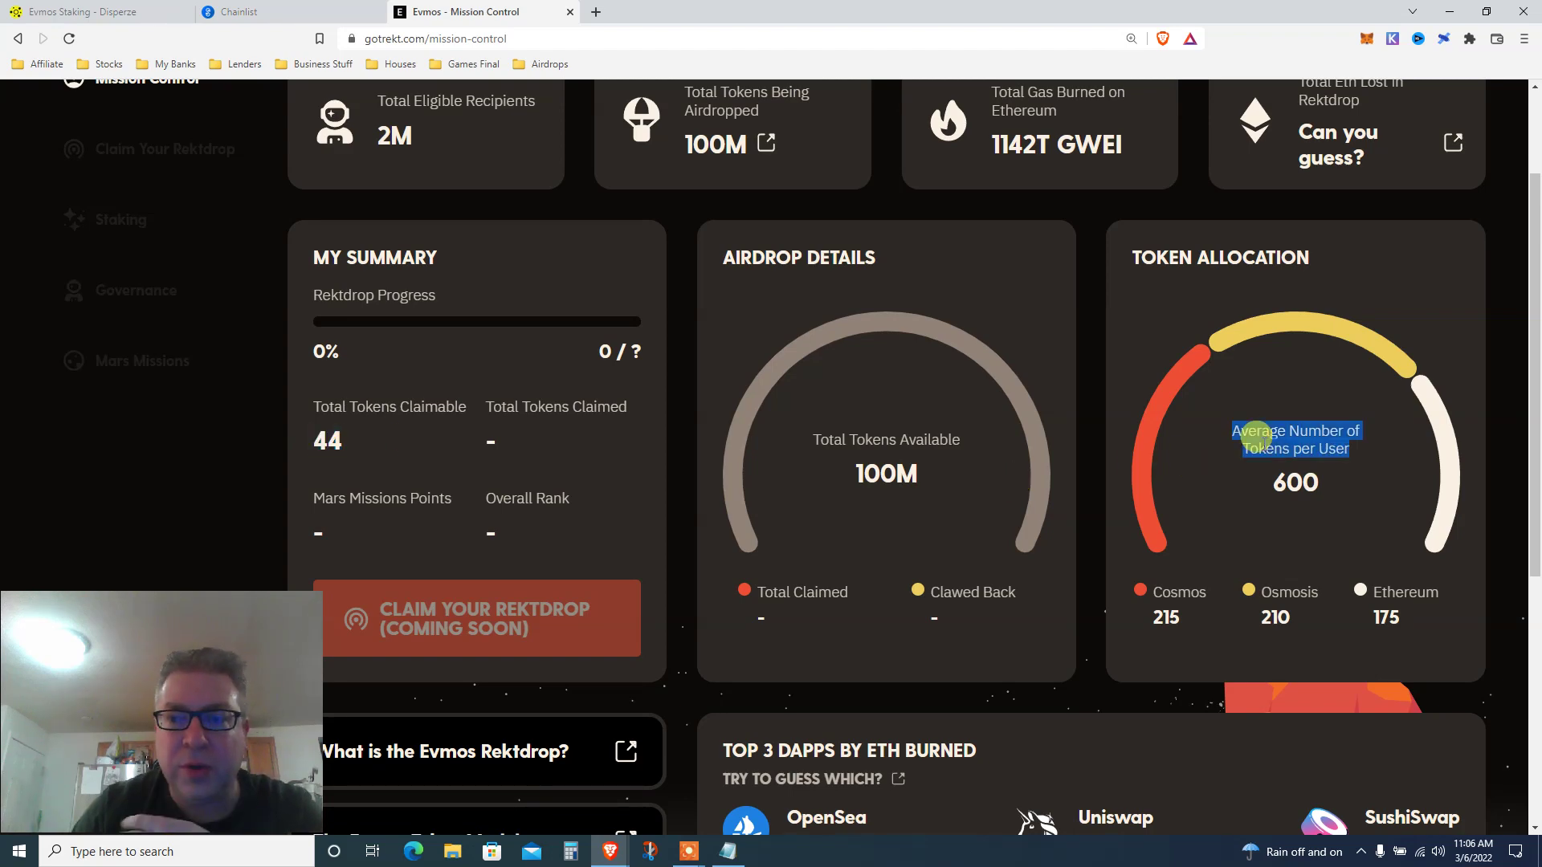
pyautogui.doubleClick(1285, 484)
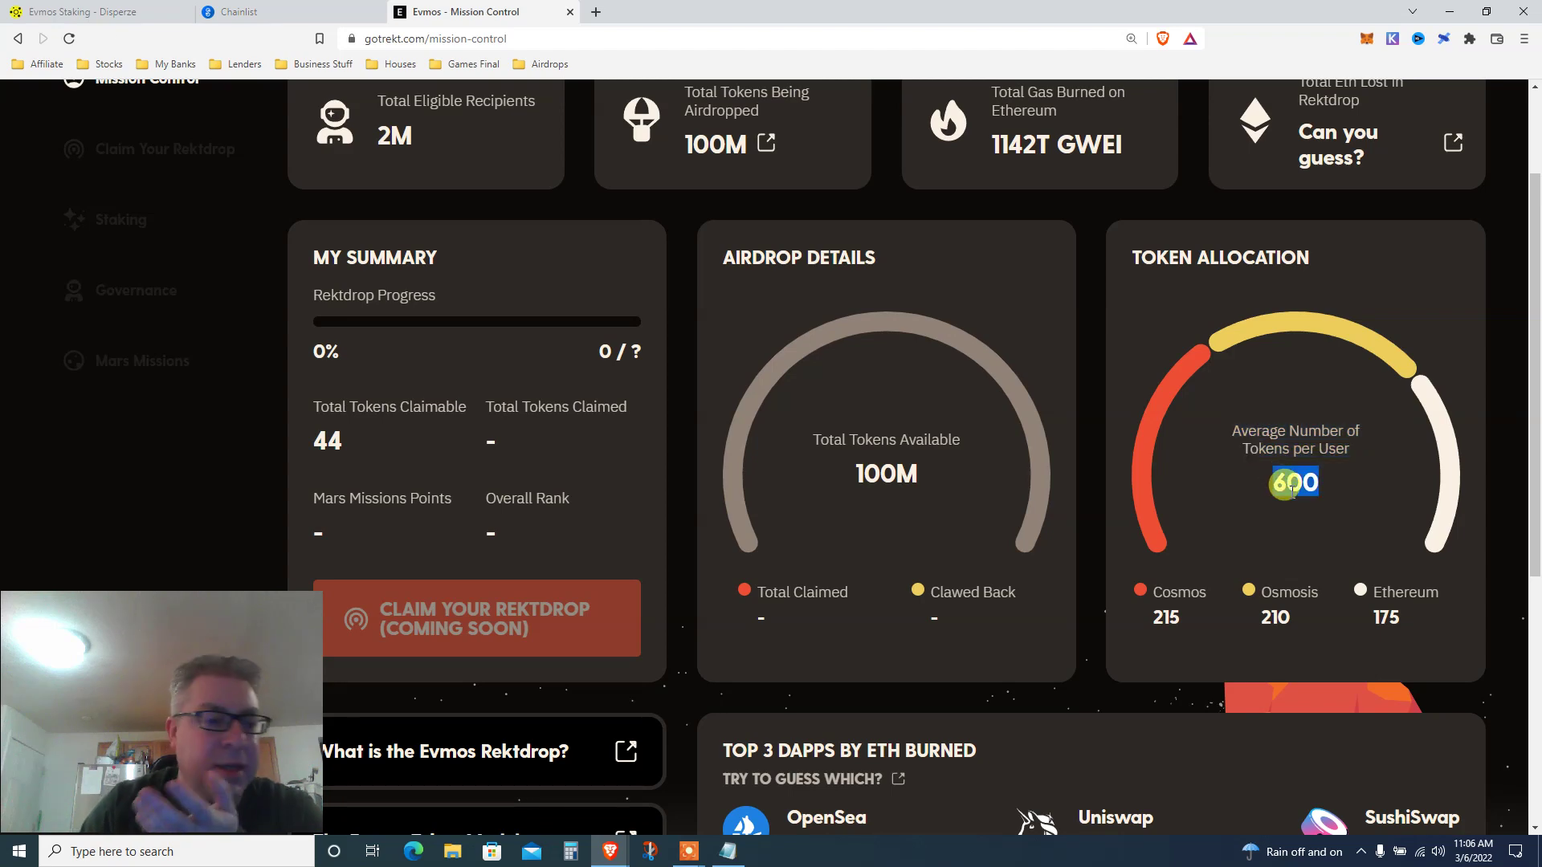
pyautogui.moveTo(1535, 295); pyautogui.dragTo(1486, 243)
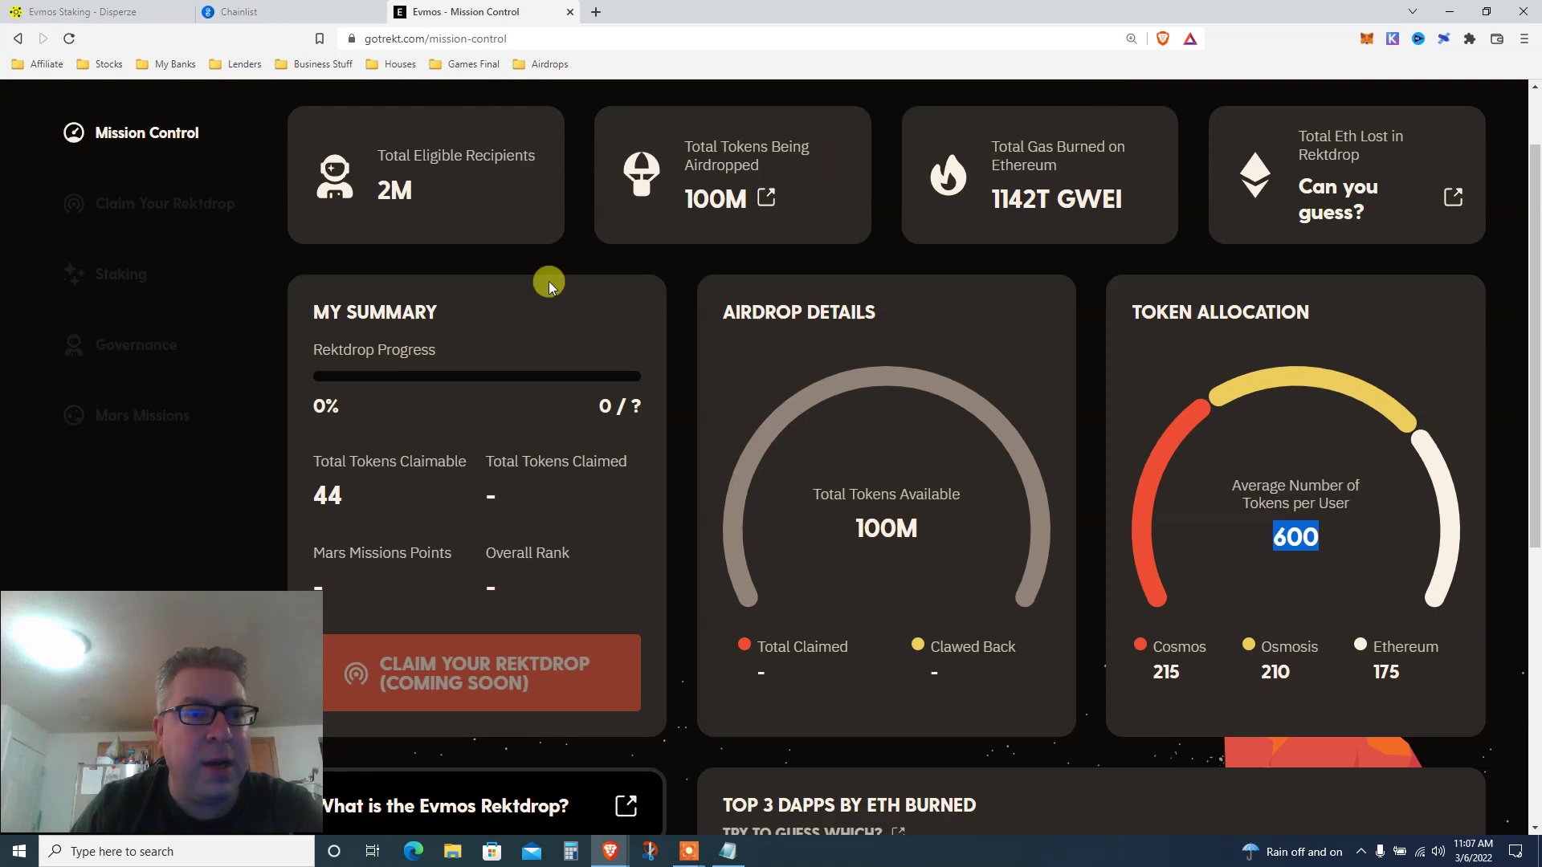
# Step: Switch to Chainlist showing the evmos network search
pyautogui.moveTo(687, 852)
pyautogui.click(763, 764)
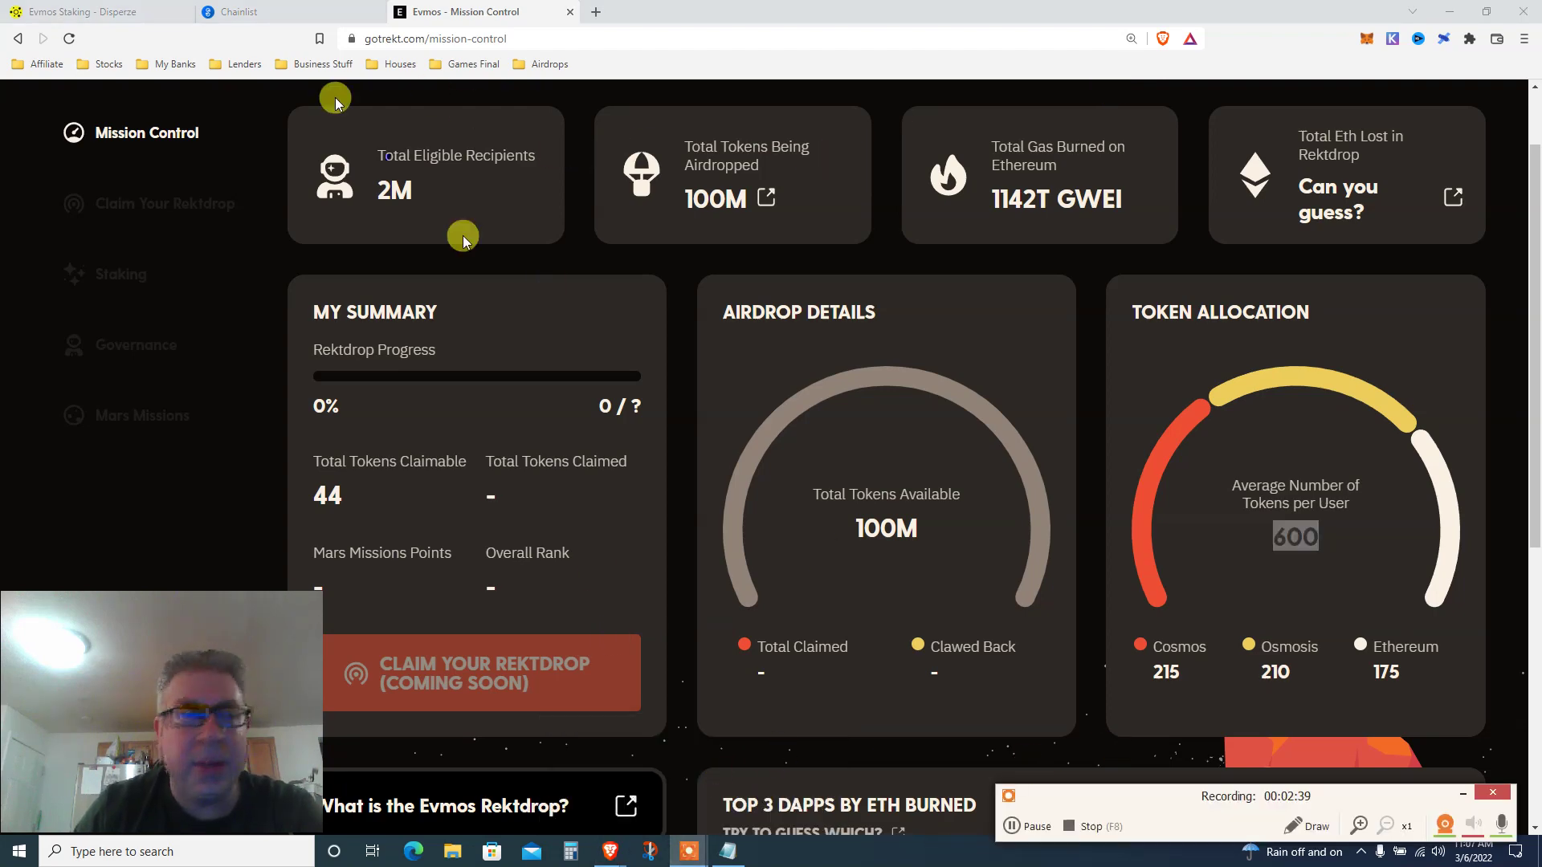
pyautogui.click(288, 10)
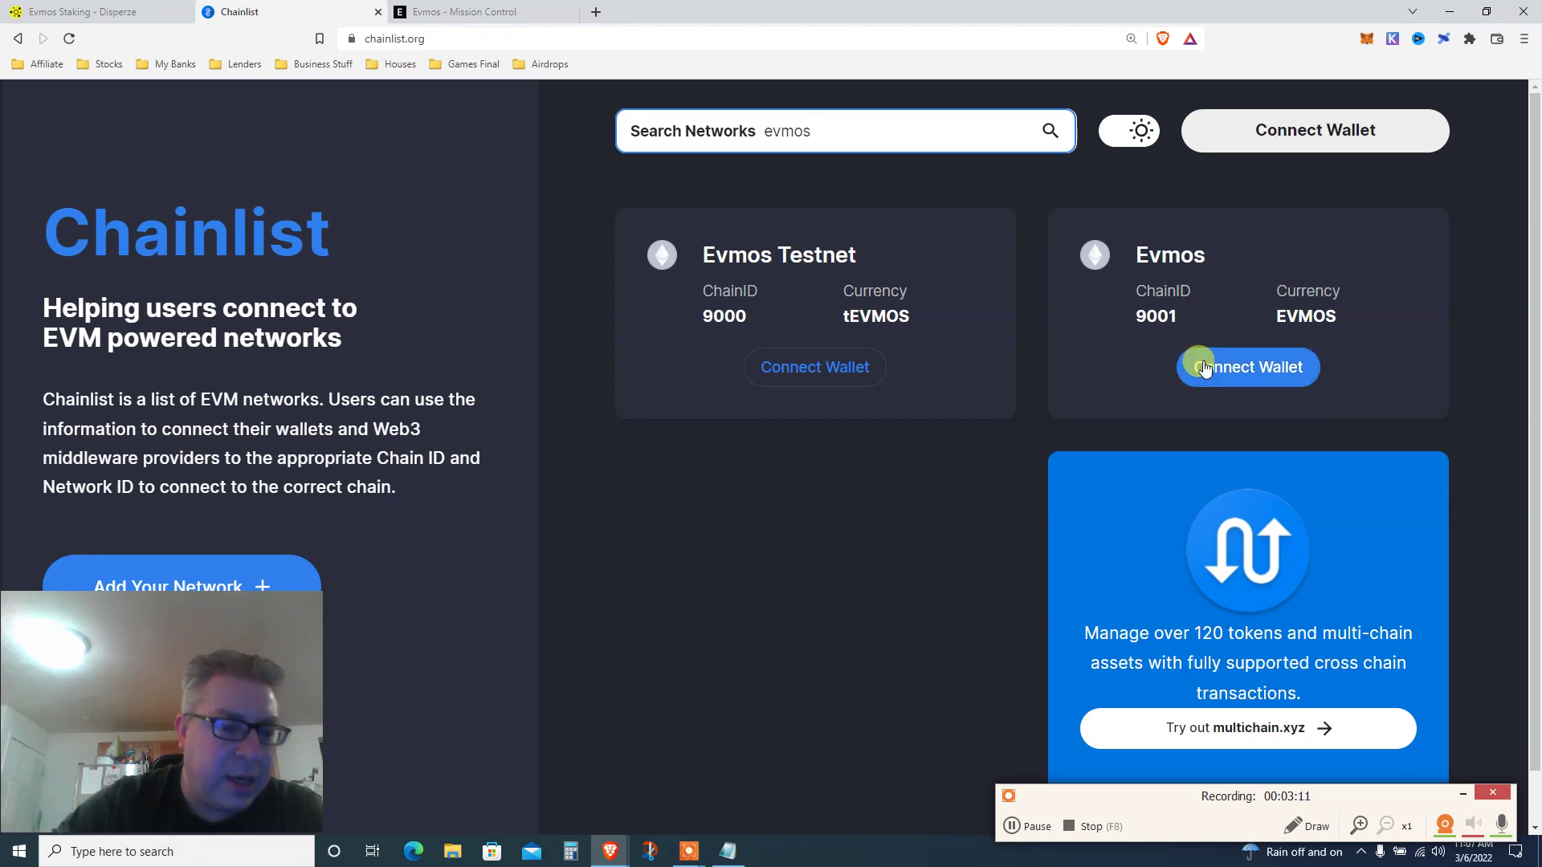
pyautogui.click(1367, 38)
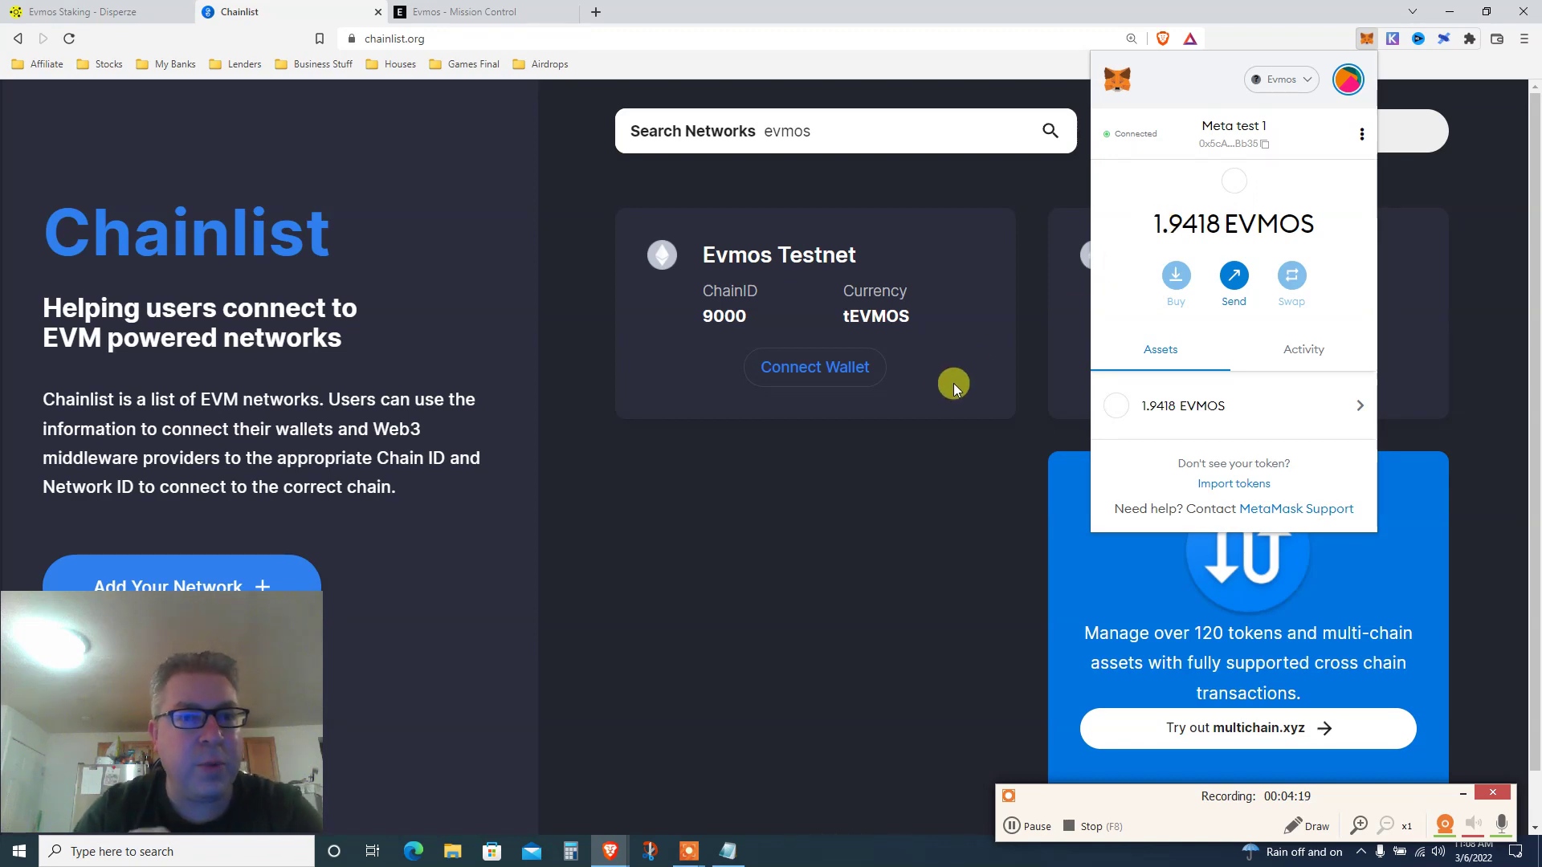
pyautogui.click(658, 368)
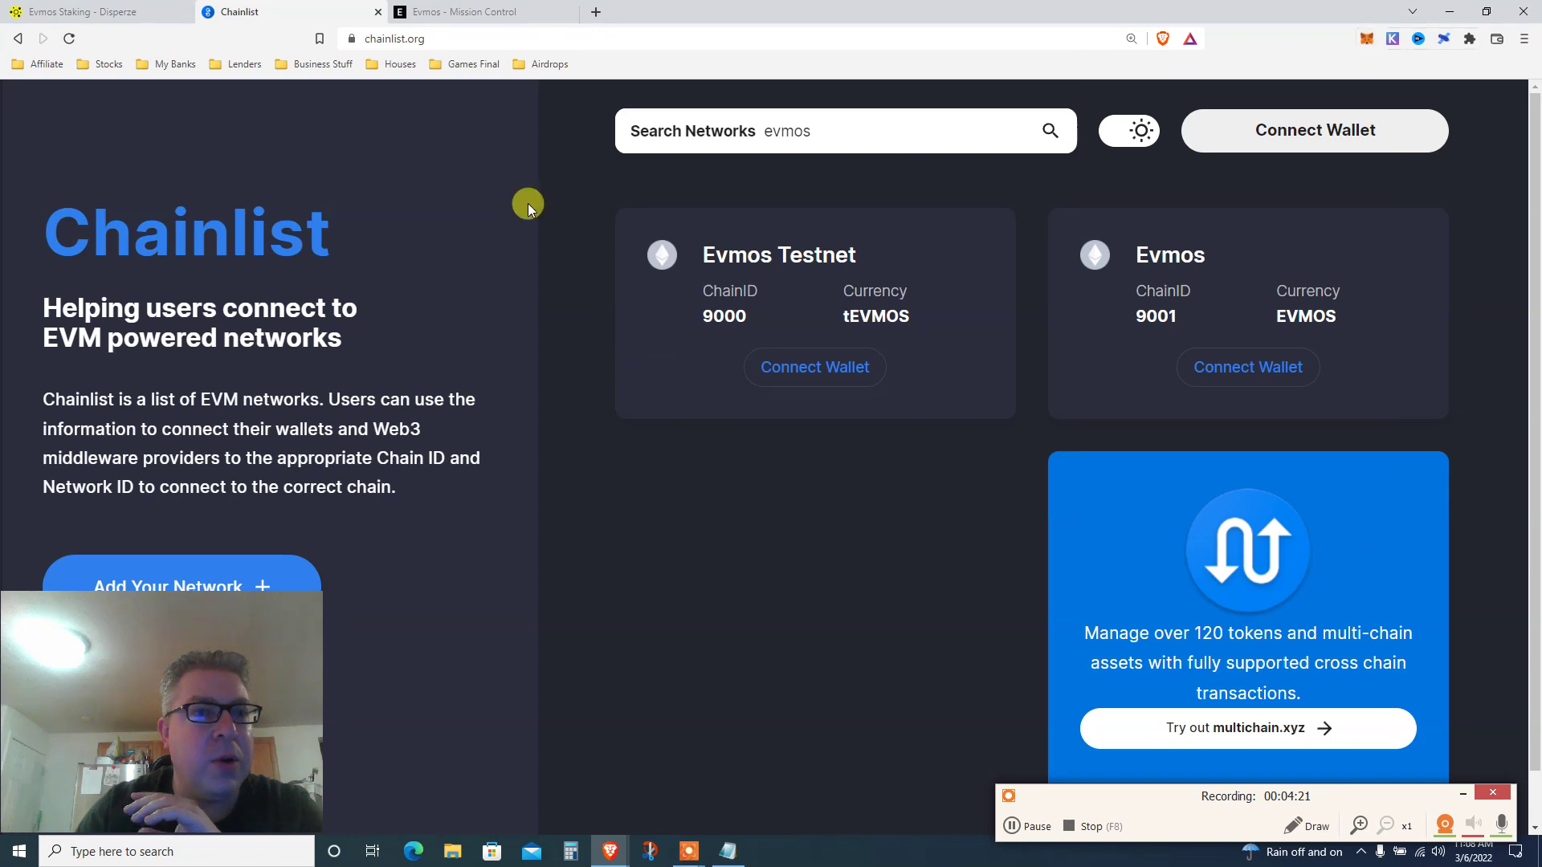
# Step: On the Disperze dashboard, note 21.942 EVMOS total and 1.942 available, then go to Governance
pyautogui.click(120, 12)
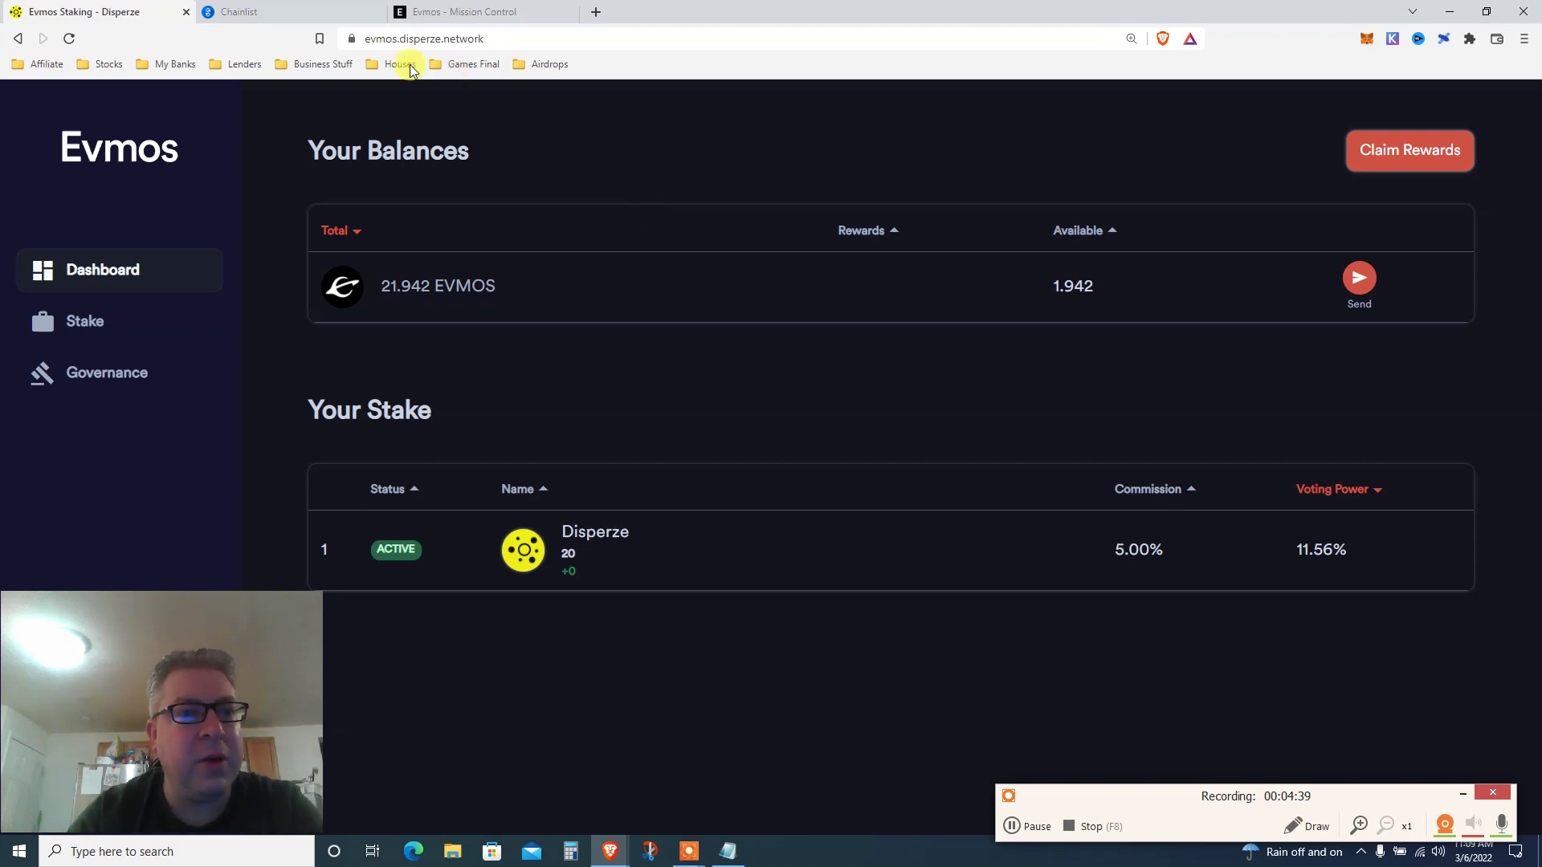
pyautogui.click(1525, 38)
pyautogui.click(971, 376)
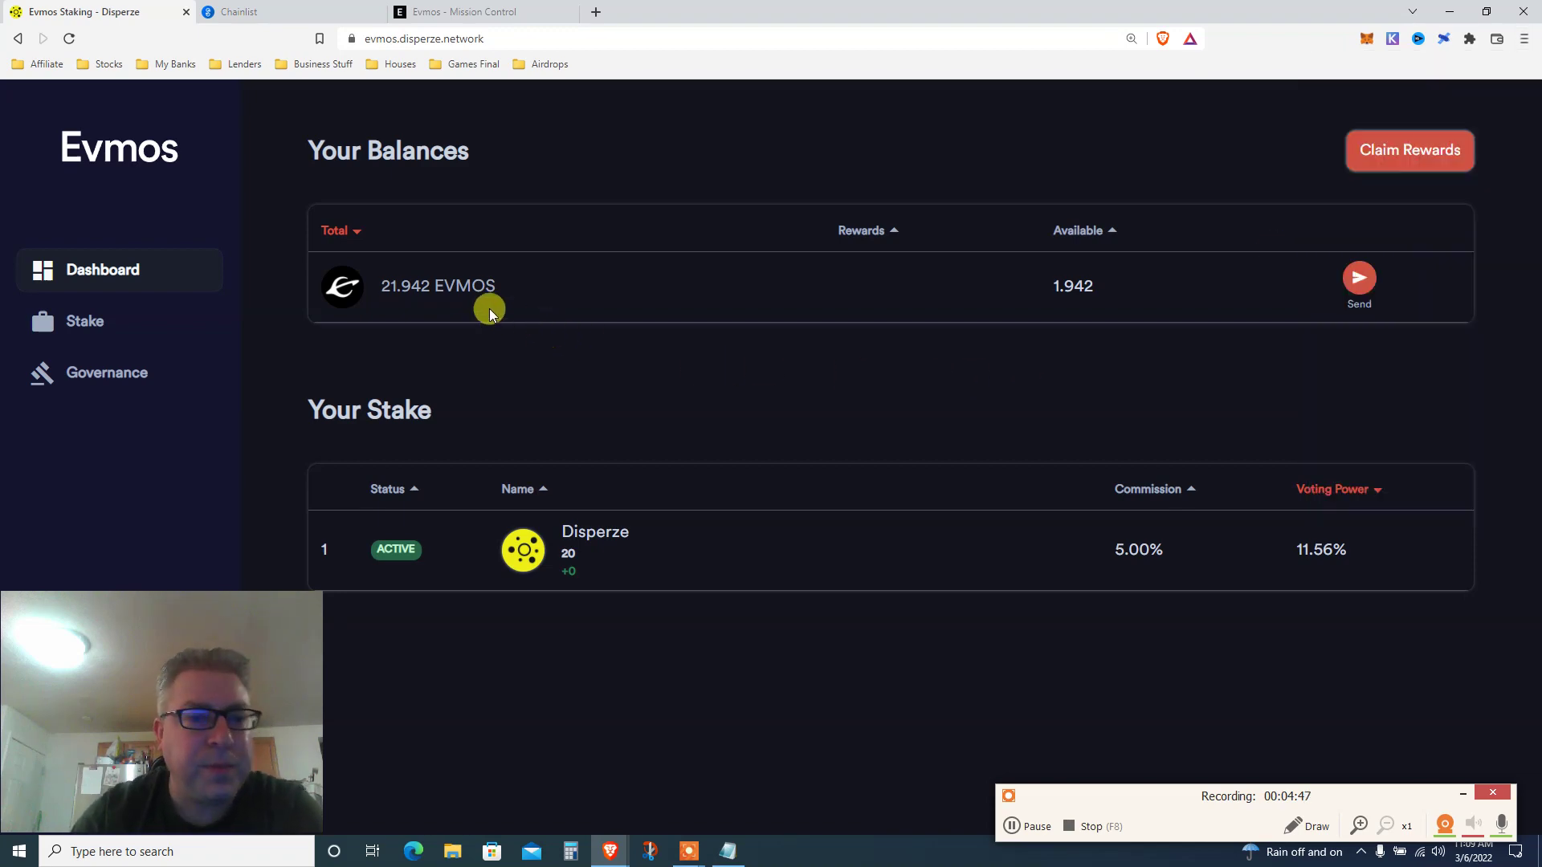
pyautogui.tripleClick(439, 299)
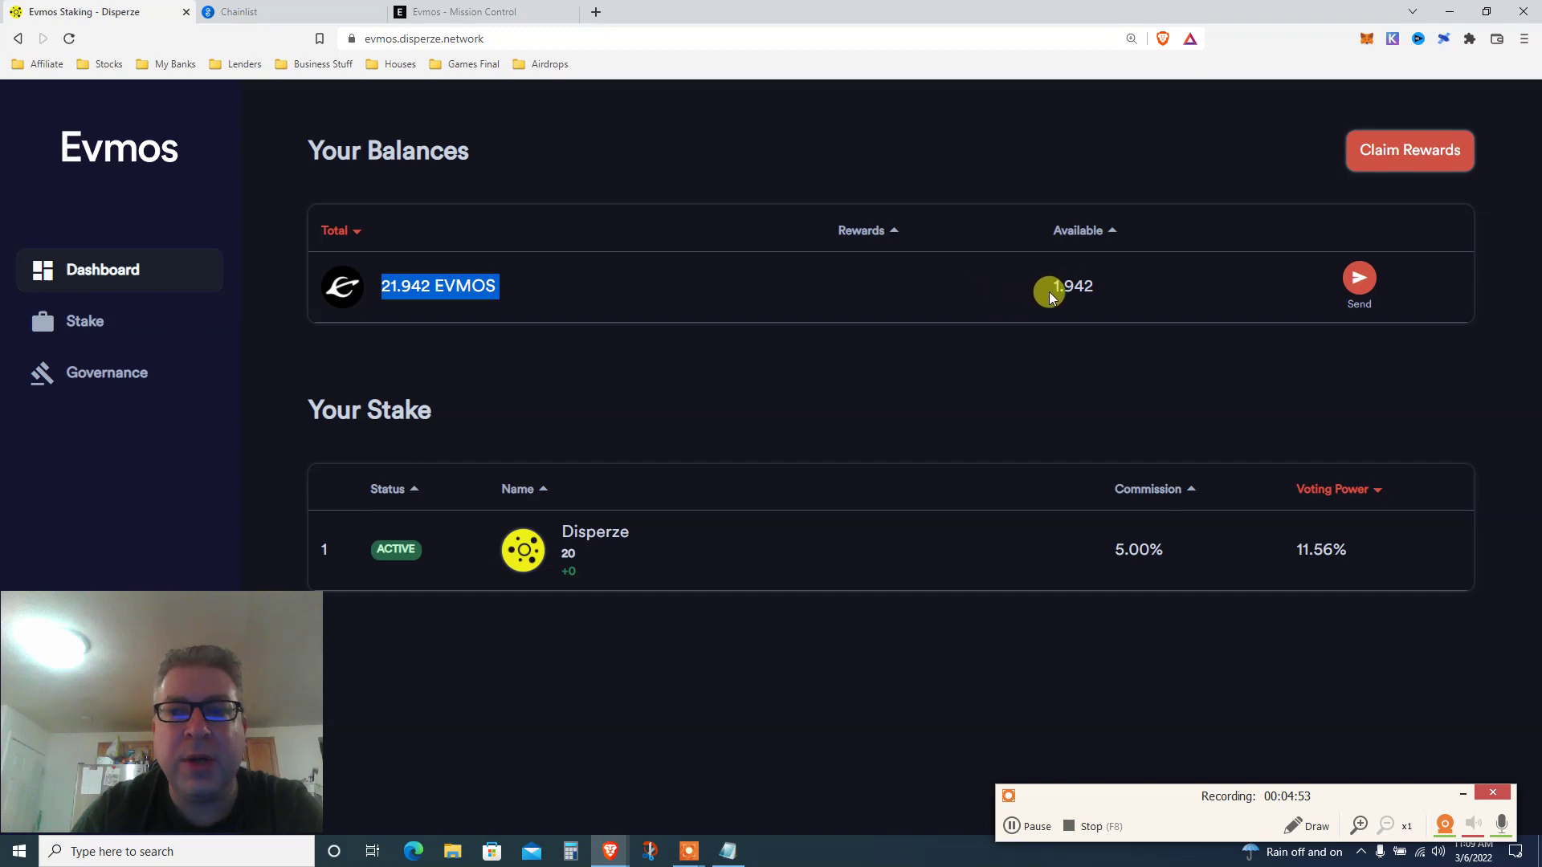
pyautogui.doubleClick(1073, 287)
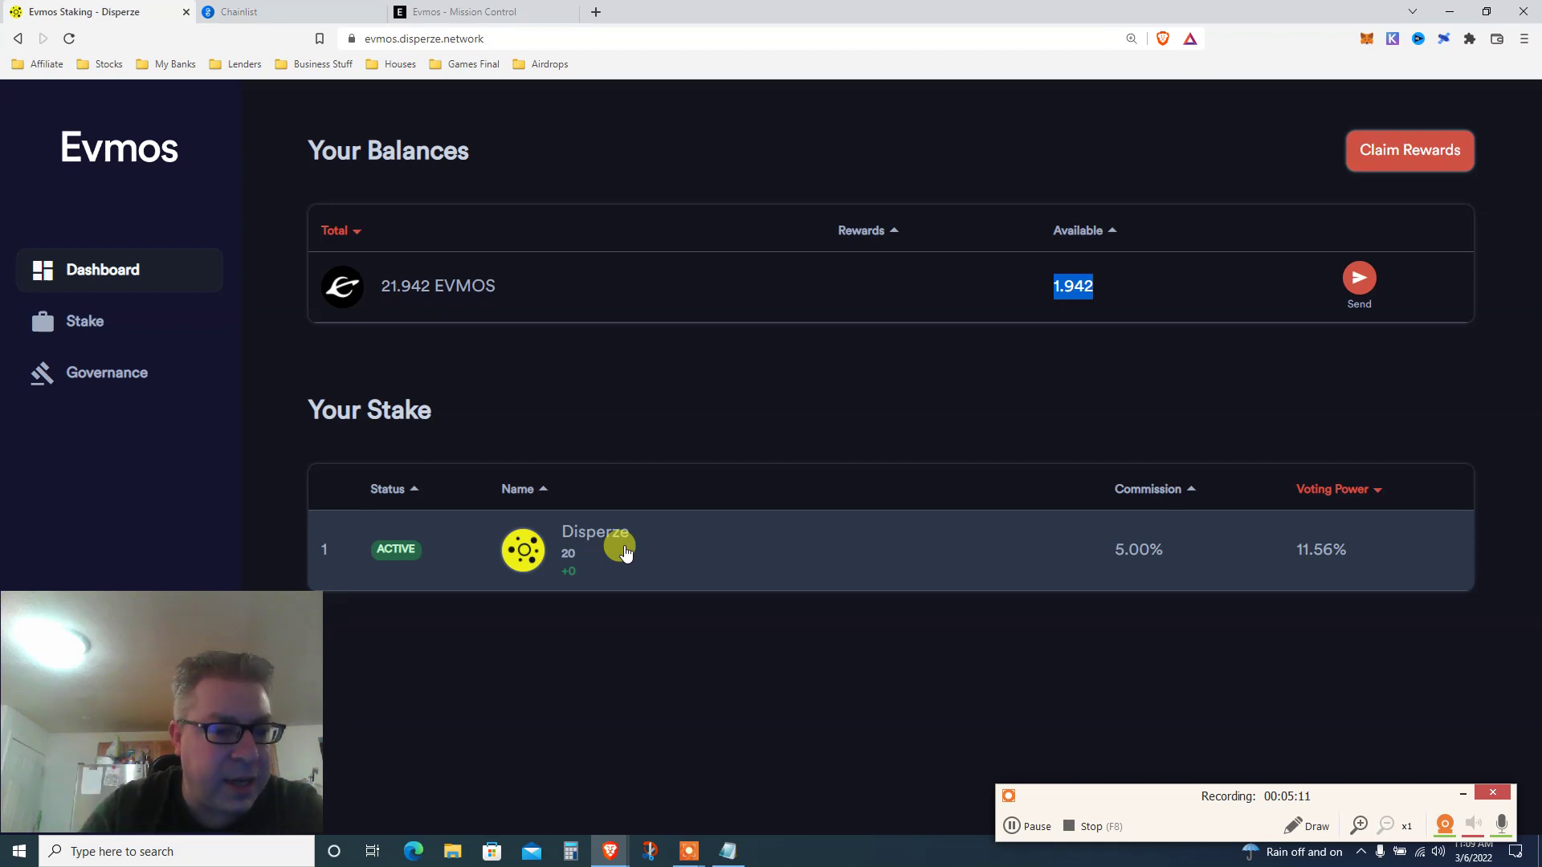
pyautogui.click(102, 373)
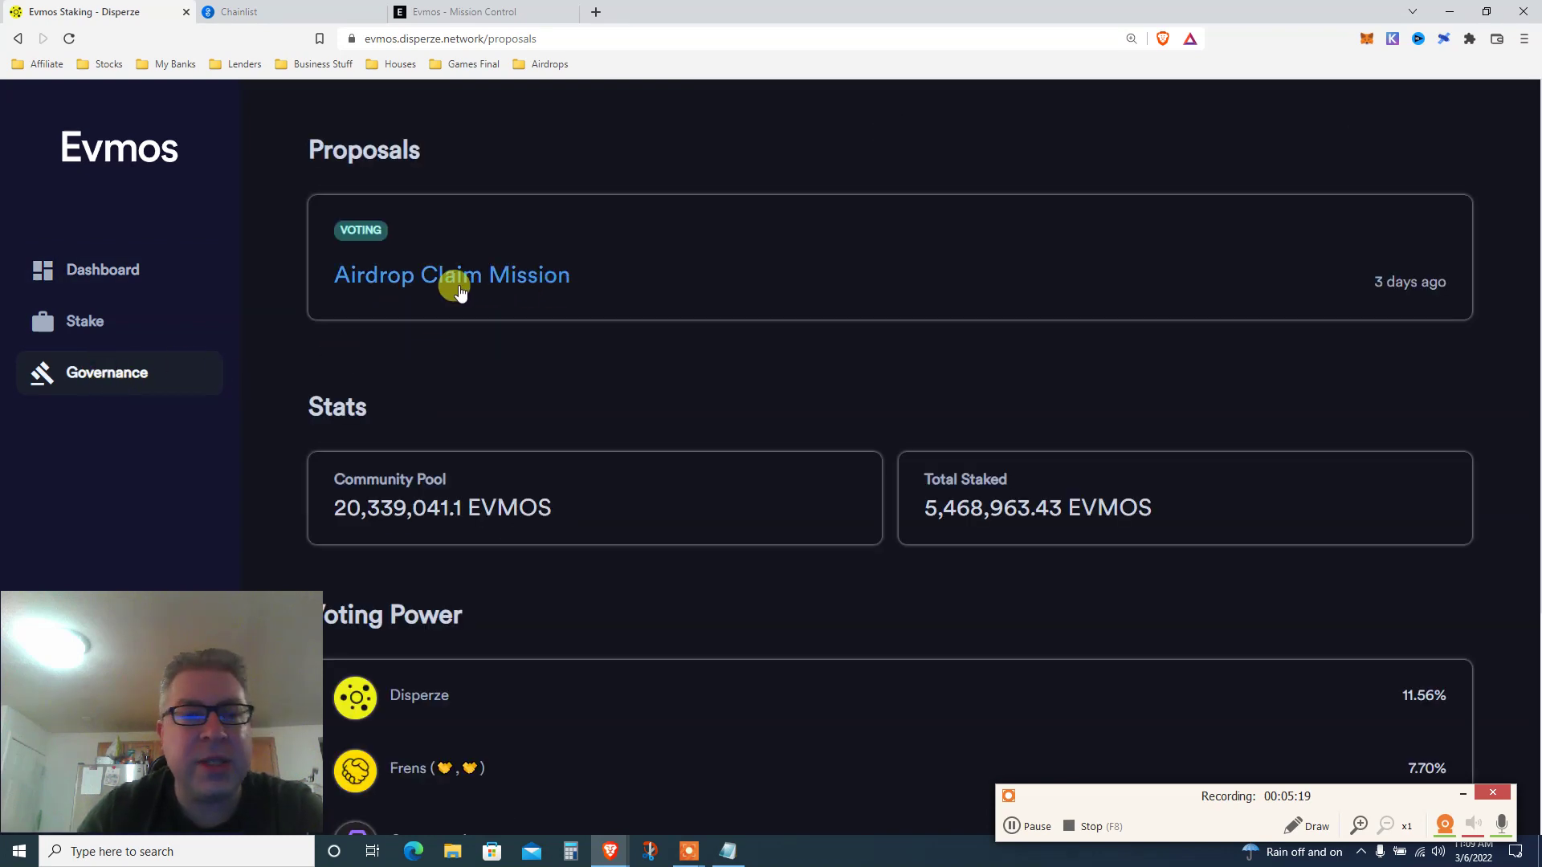
# Step: Scroll through Stats and Voting Power, noting 5,468,963.43 EVMOS total staked
pyautogui.scroll(-1, 565, 342)
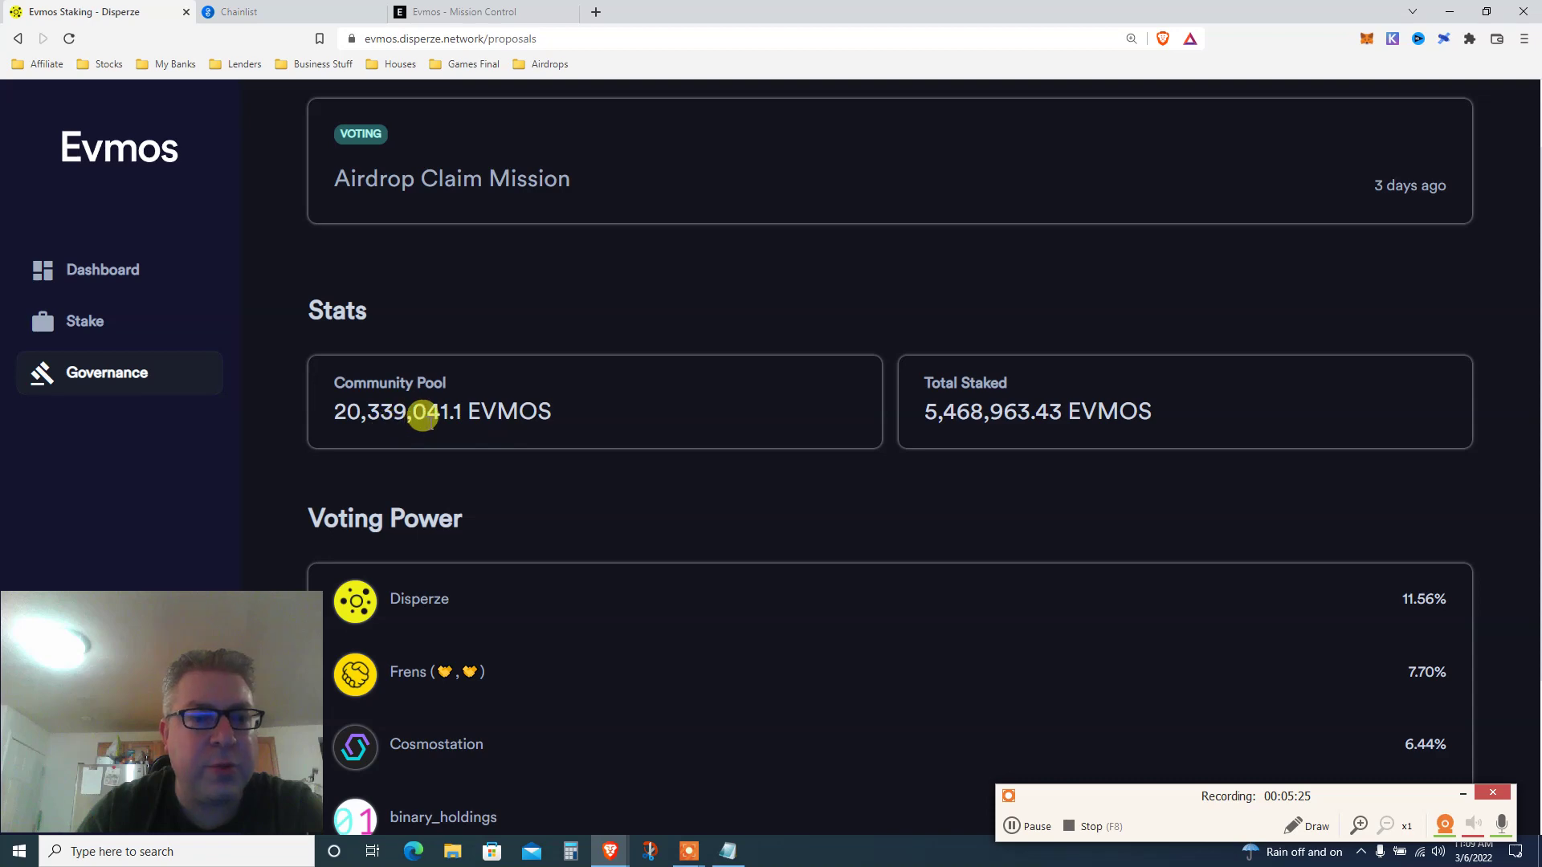
pyautogui.scroll(-1, 945, 430)
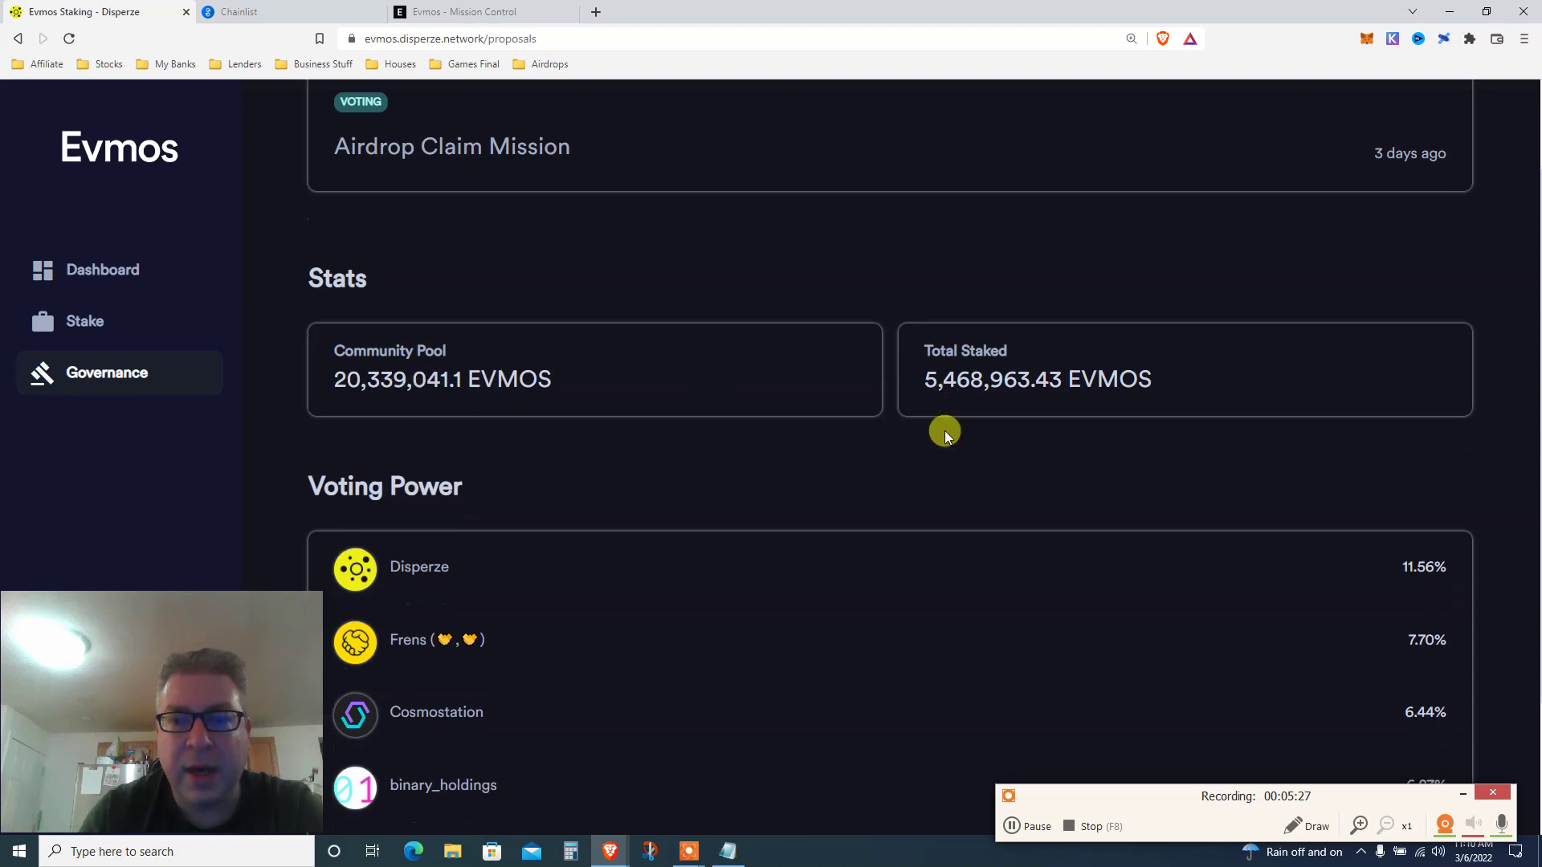
pyautogui.doubleClick(980, 380)
pyautogui.click(980, 380)
pyautogui.scroll(-2, 981, 381)
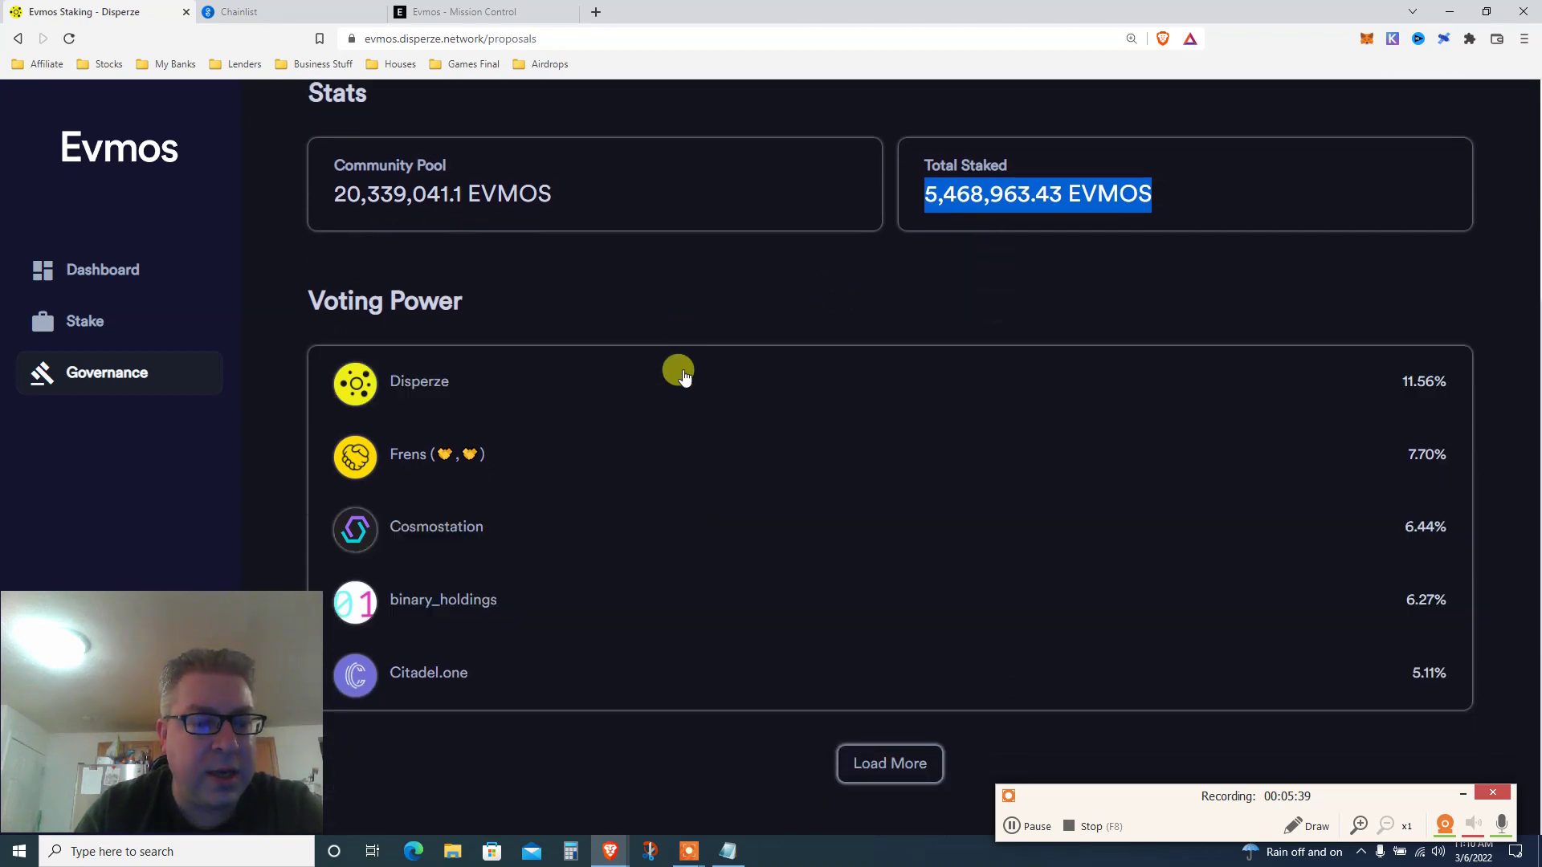
pyautogui.scroll(1, 779, 338)
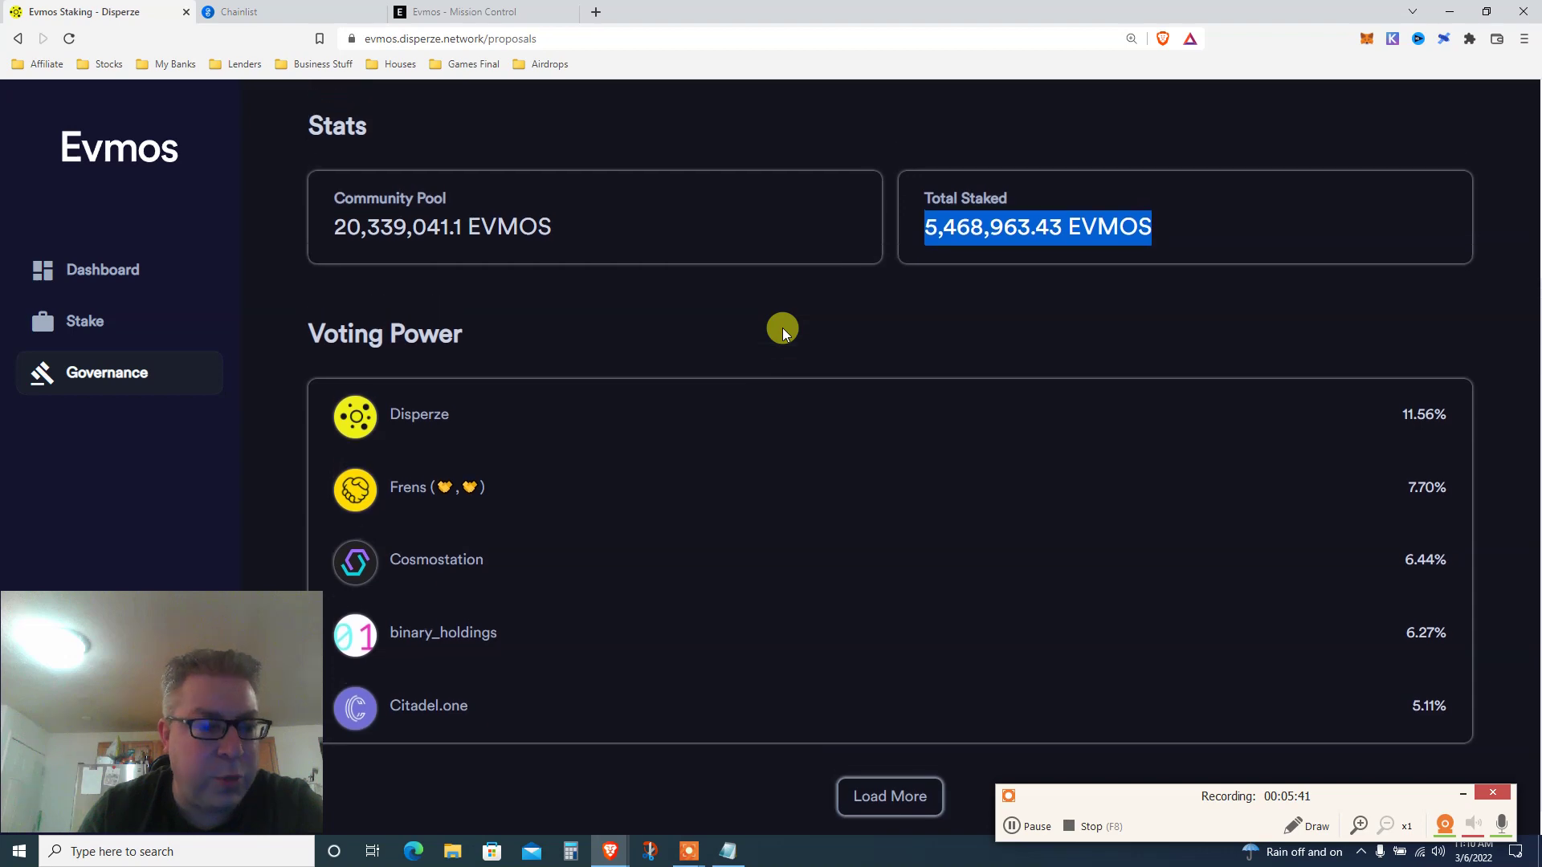
pyautogui.scroll(3, 782, 328)
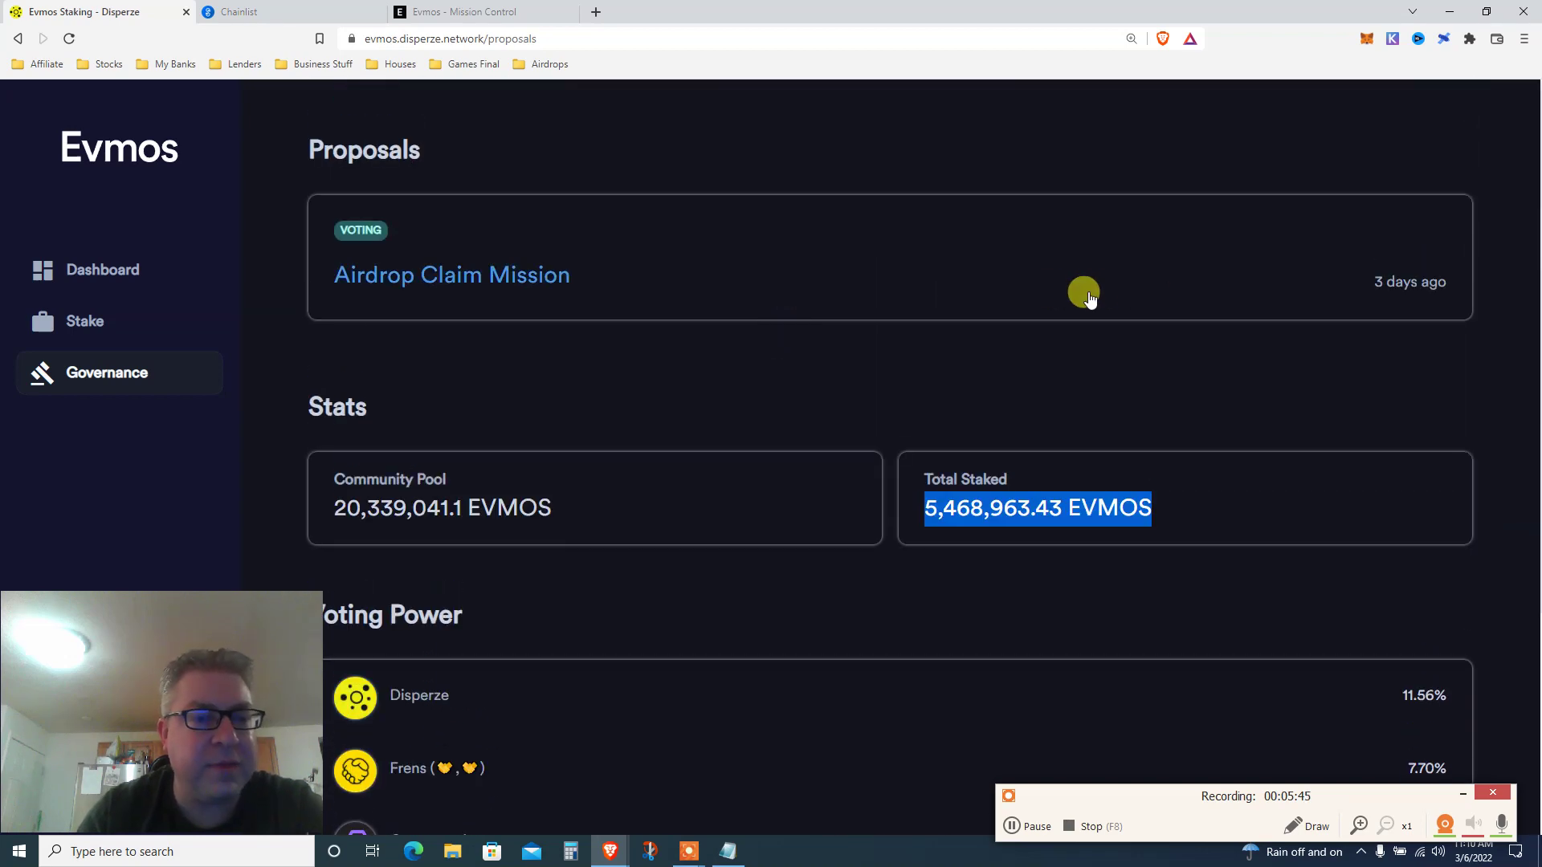
pyautogui.click(431, 277)
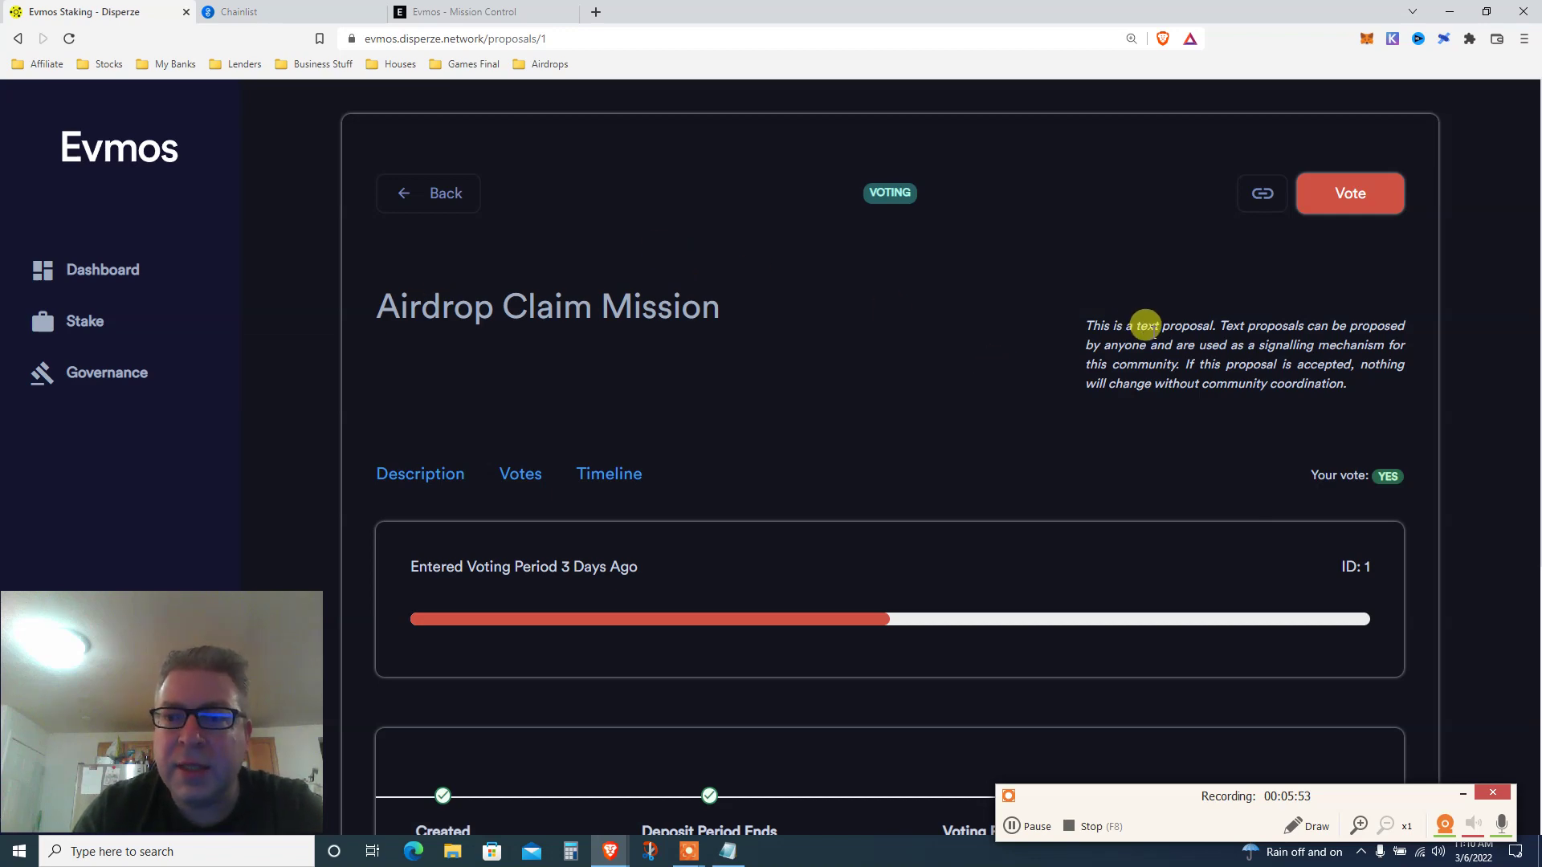
pyautogui.tripleClick(1147, 326)
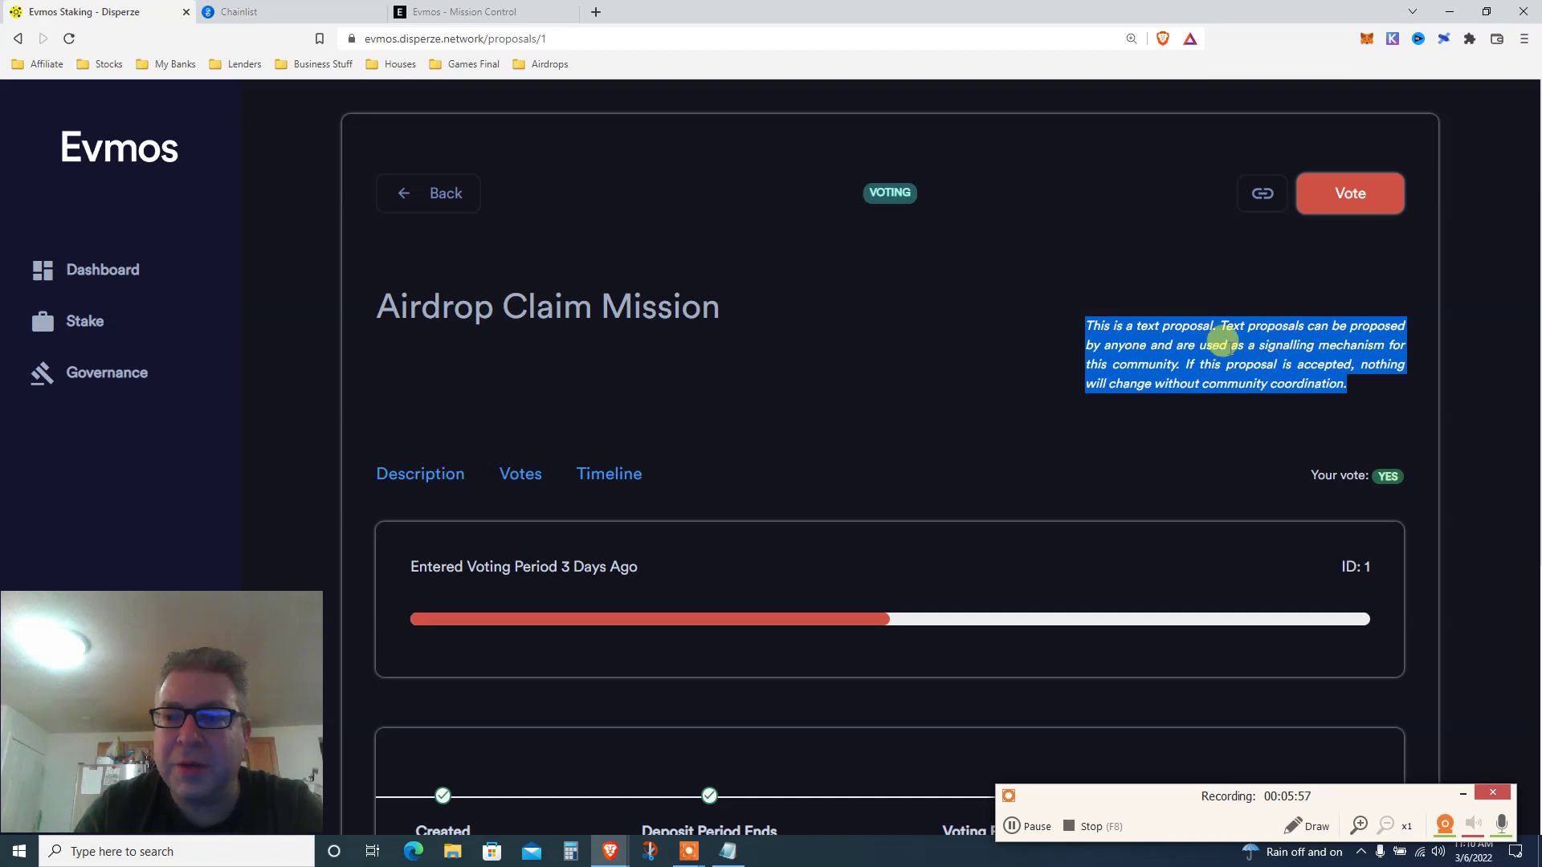
pyautogui.click(805, 313)
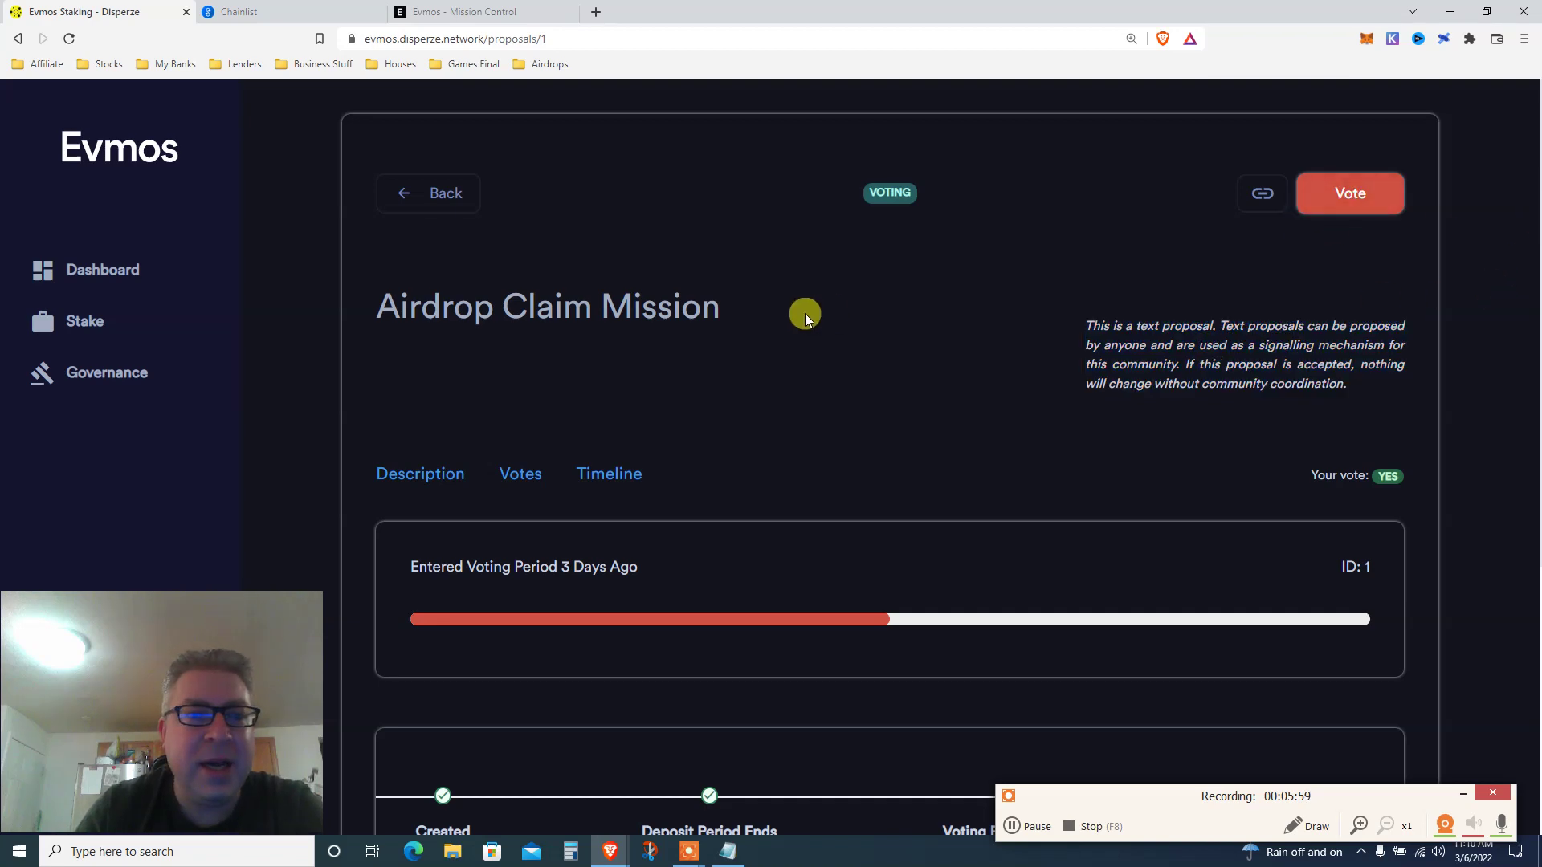
pyautogui.scroll(-2, 805, 313)
pyautogui.scroll(-2, 805, 314)
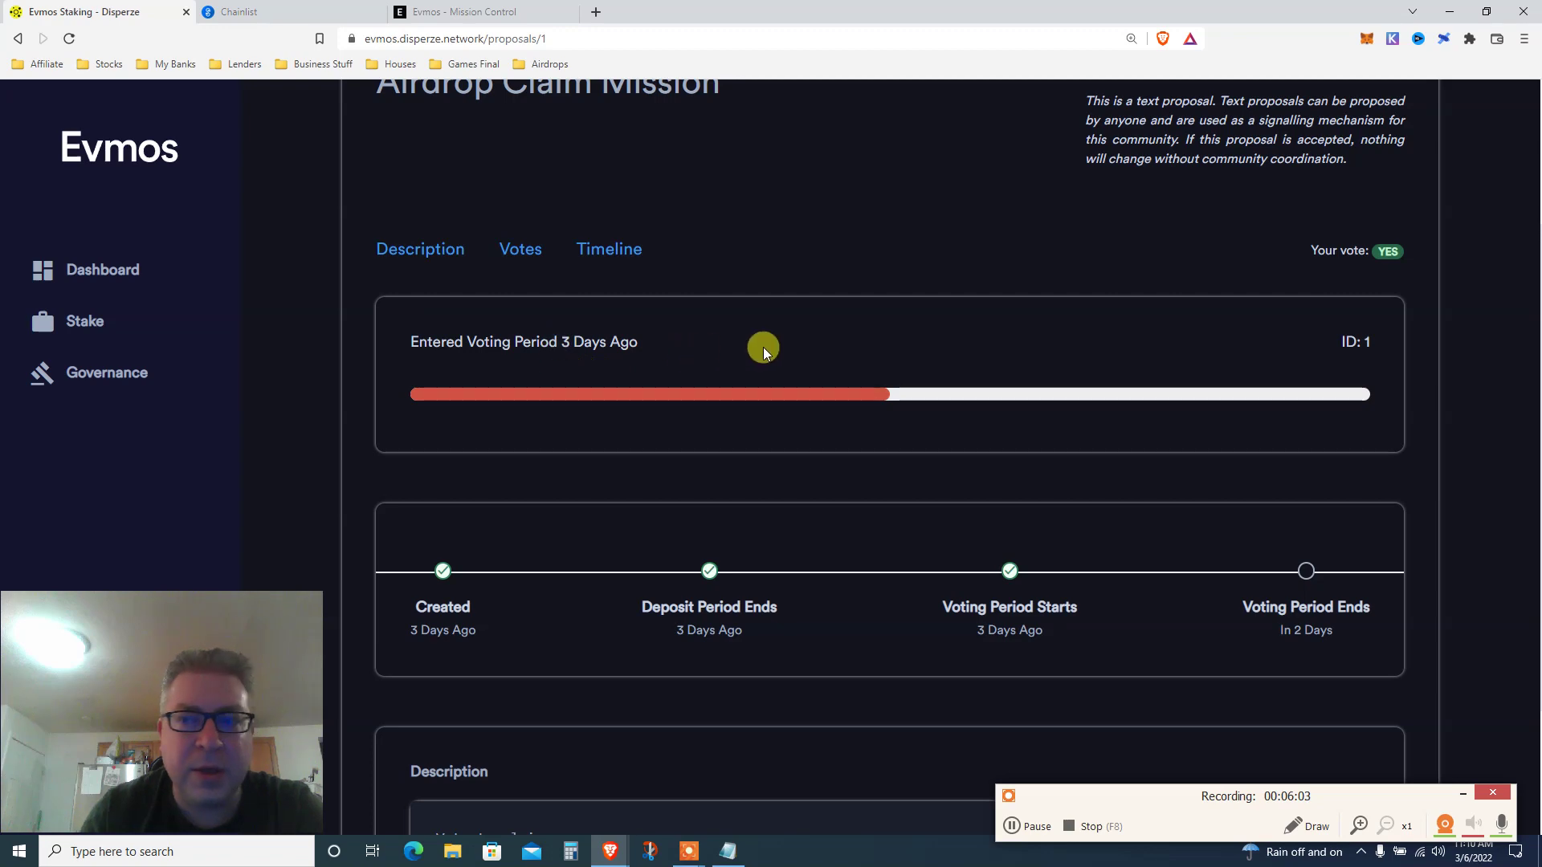
pyautogui.scroll(-1, 763, 351)
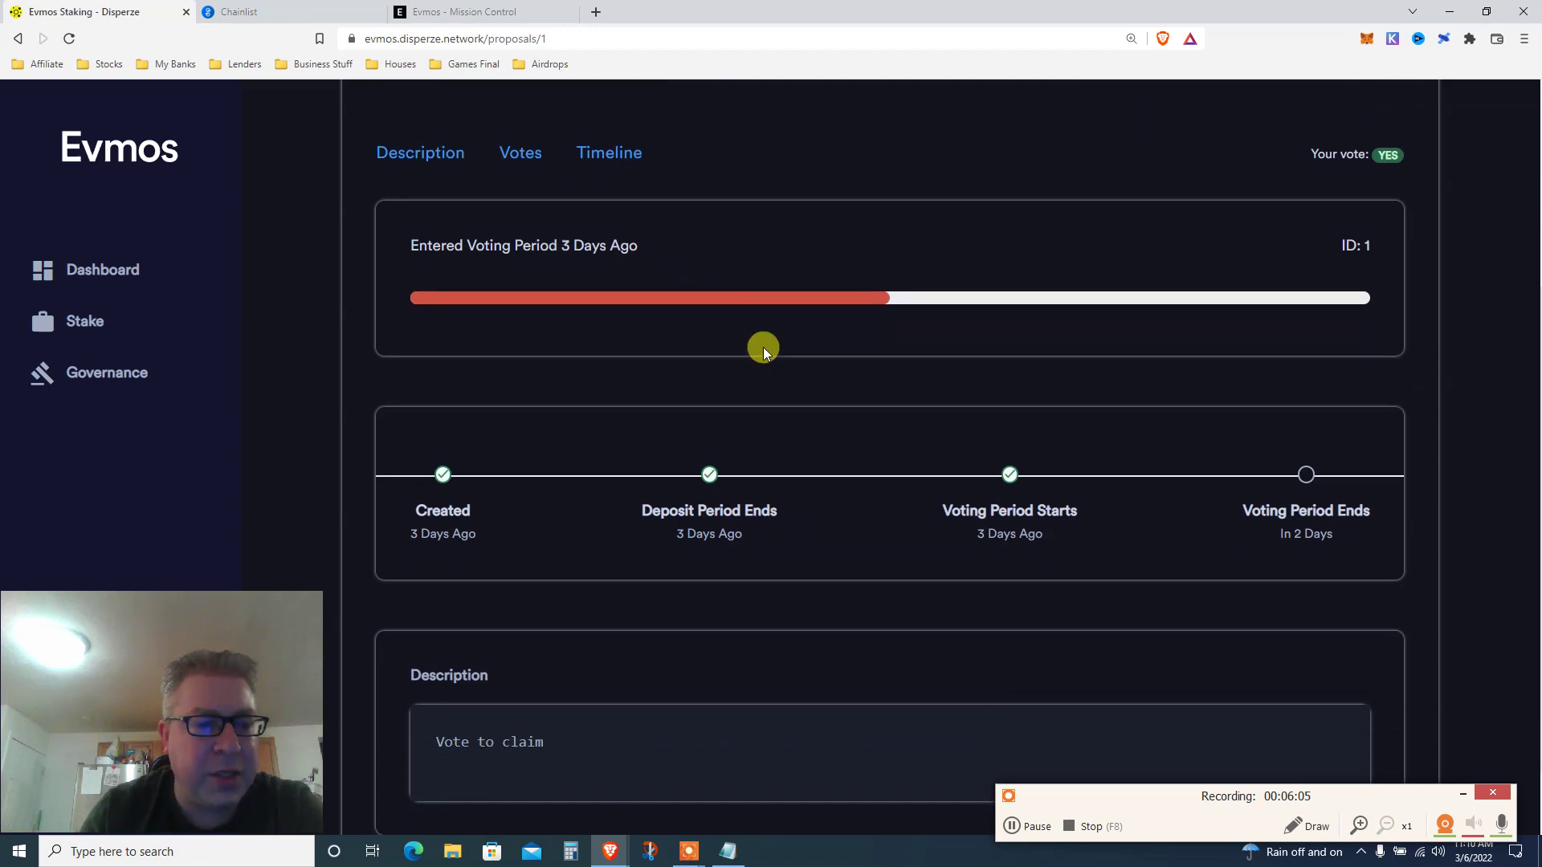
pyautogui.scroll(-1, 763, 351)
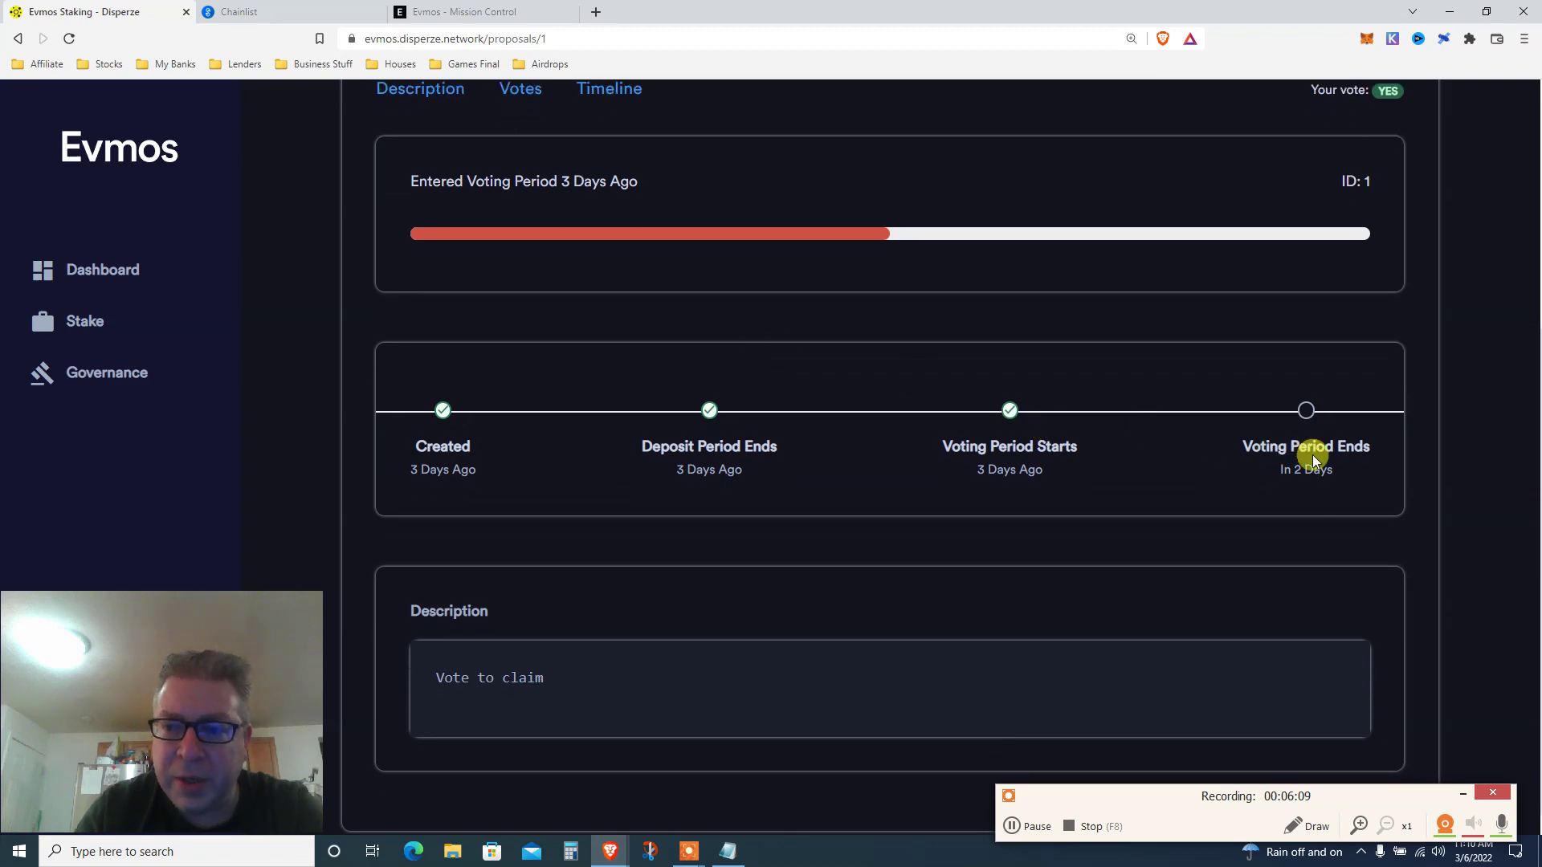
pyautogui.tripleClick(1293, 467)
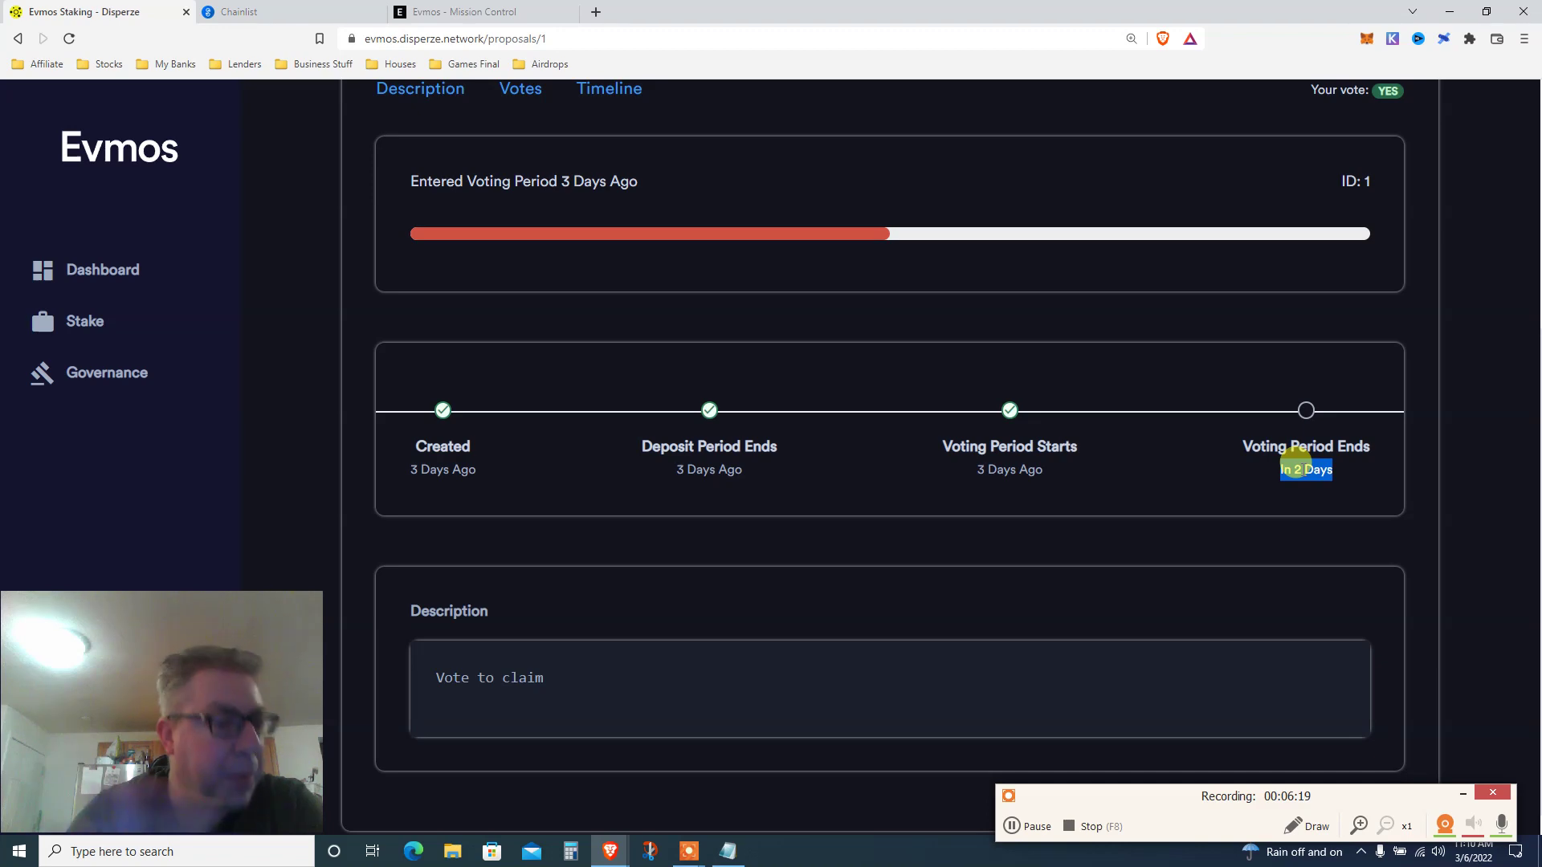
pyautogui.scroll(-1, 1297, 468)
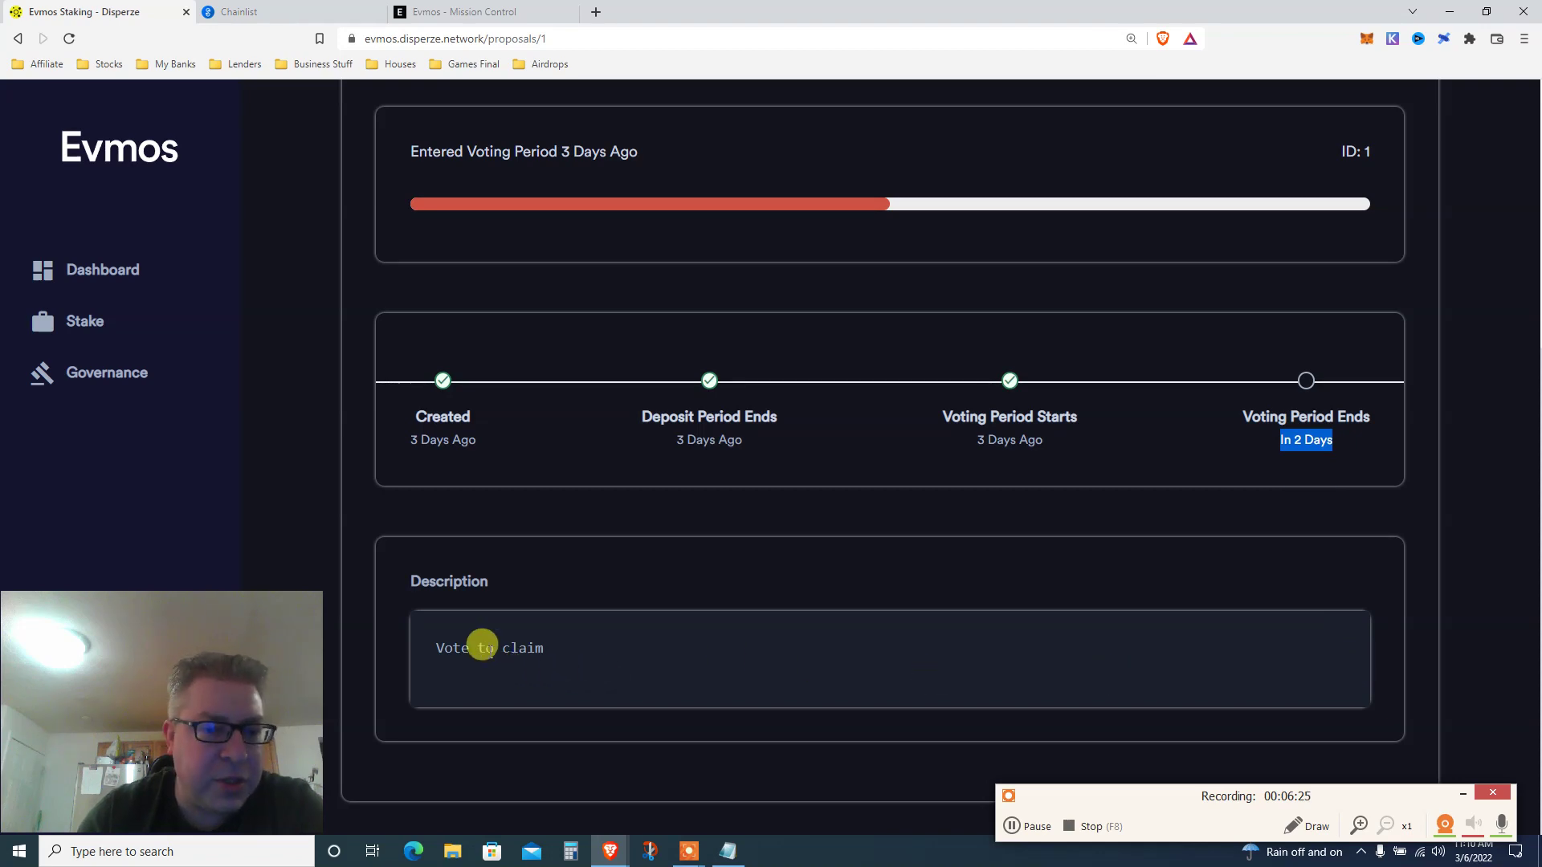
pyautogui.tripleClick(485, 648)
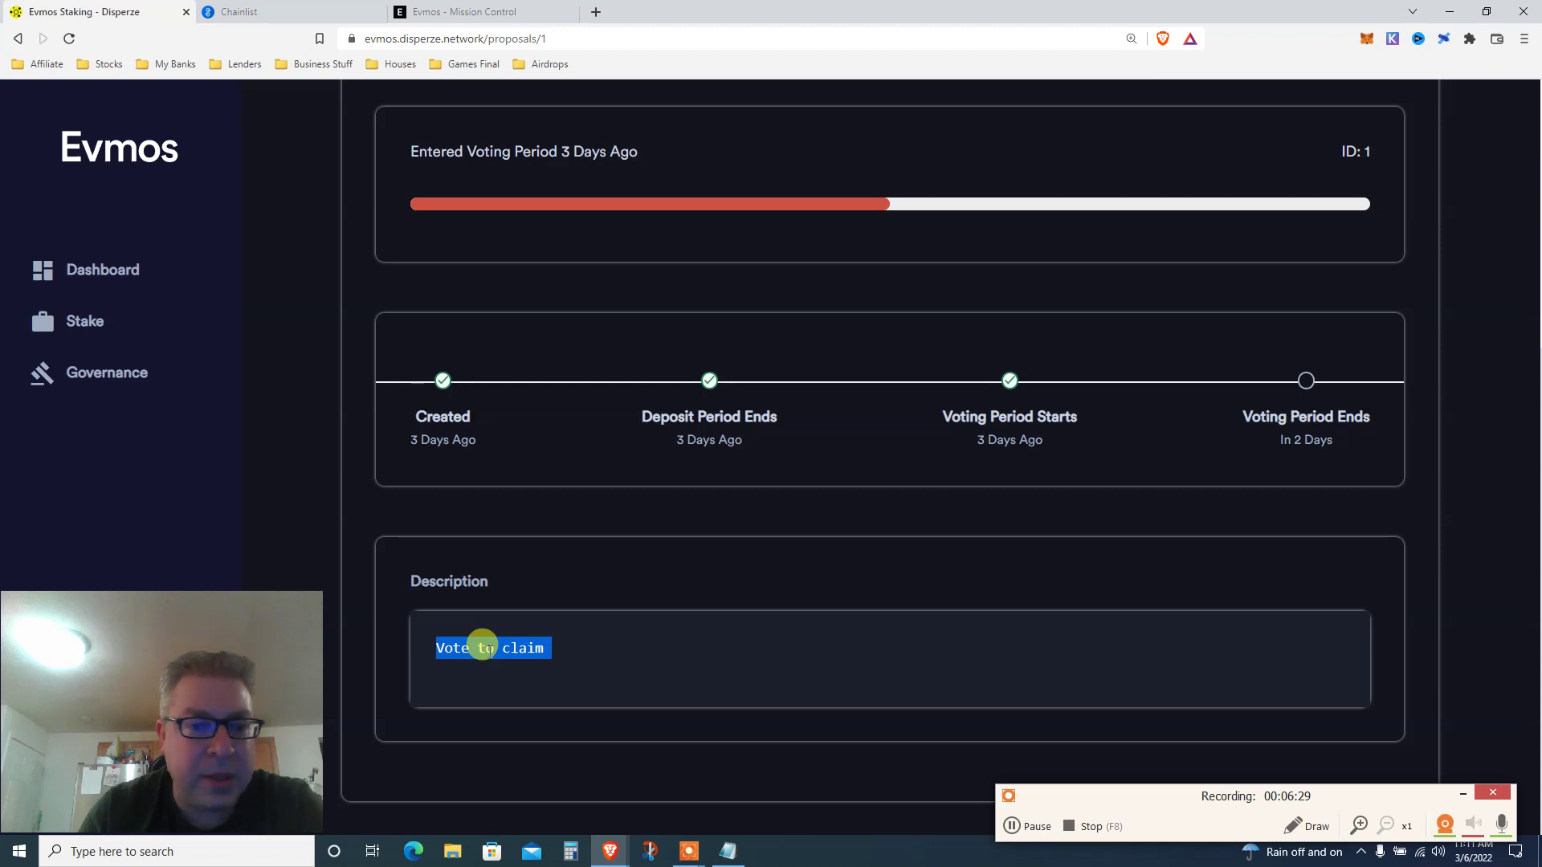
pyautogui.scroll(1, 490, 655)
pyautogui.scroll(5, 490, 655)
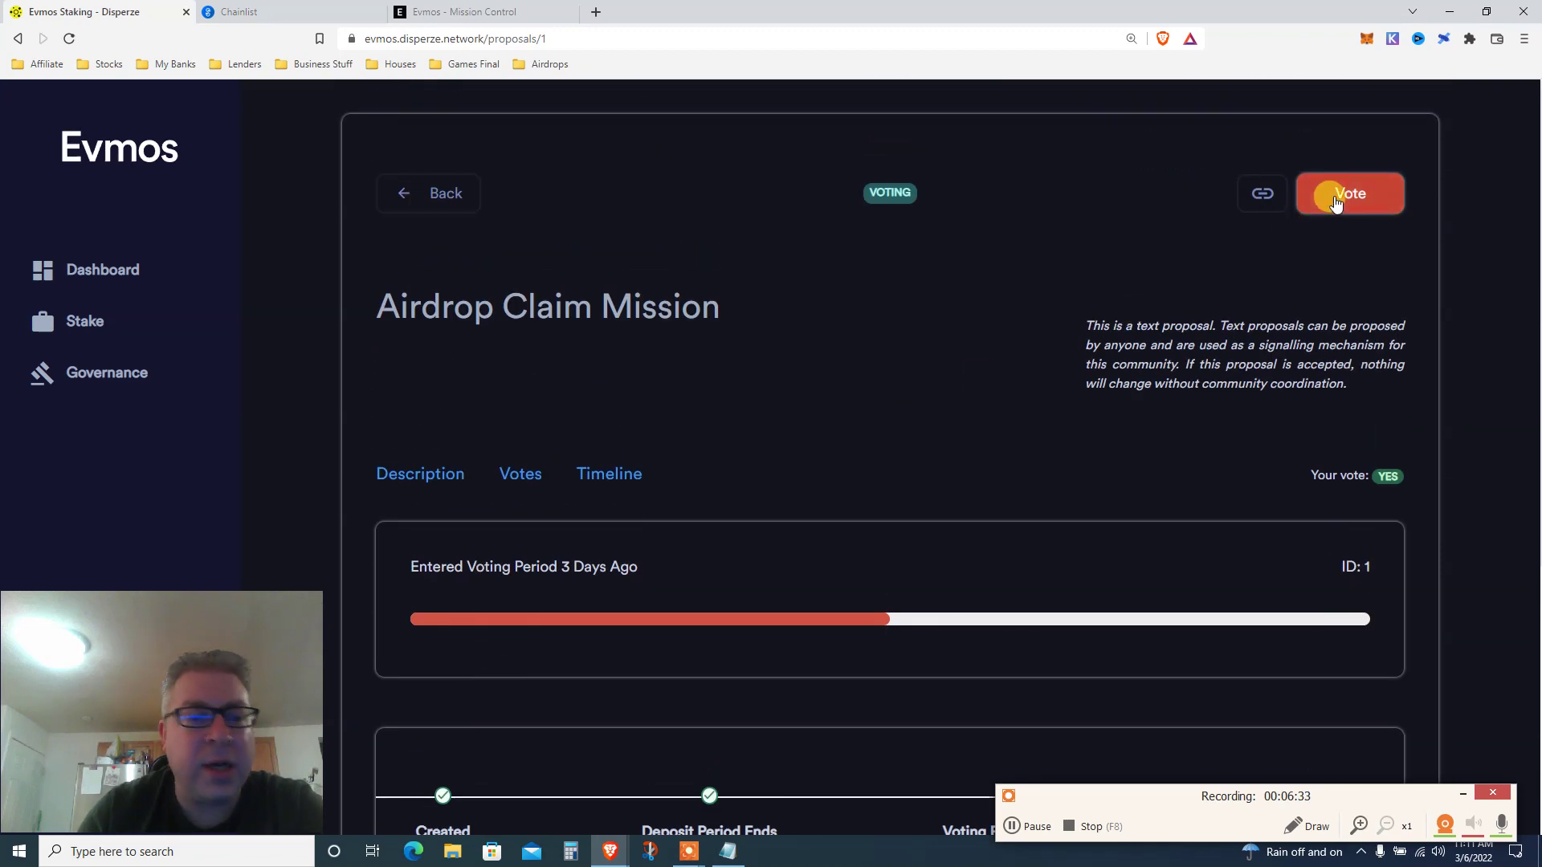
# Step: Open the vote options, pick Abstain, then close without voting, keeping the existing YES
pyautogui.click(1336, 204)
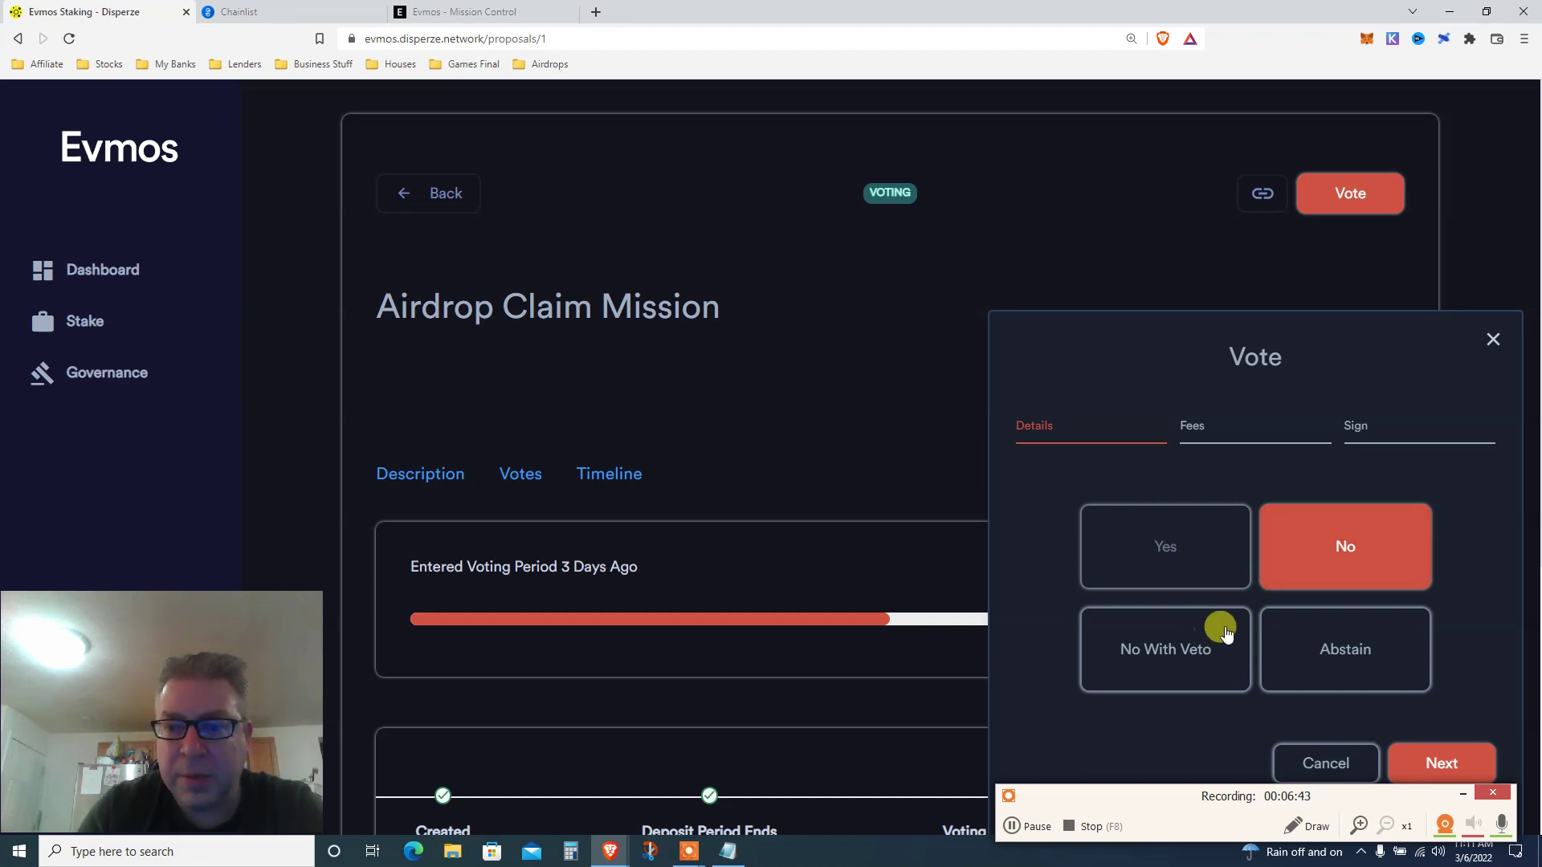
pyautogui.click(1283, 648)
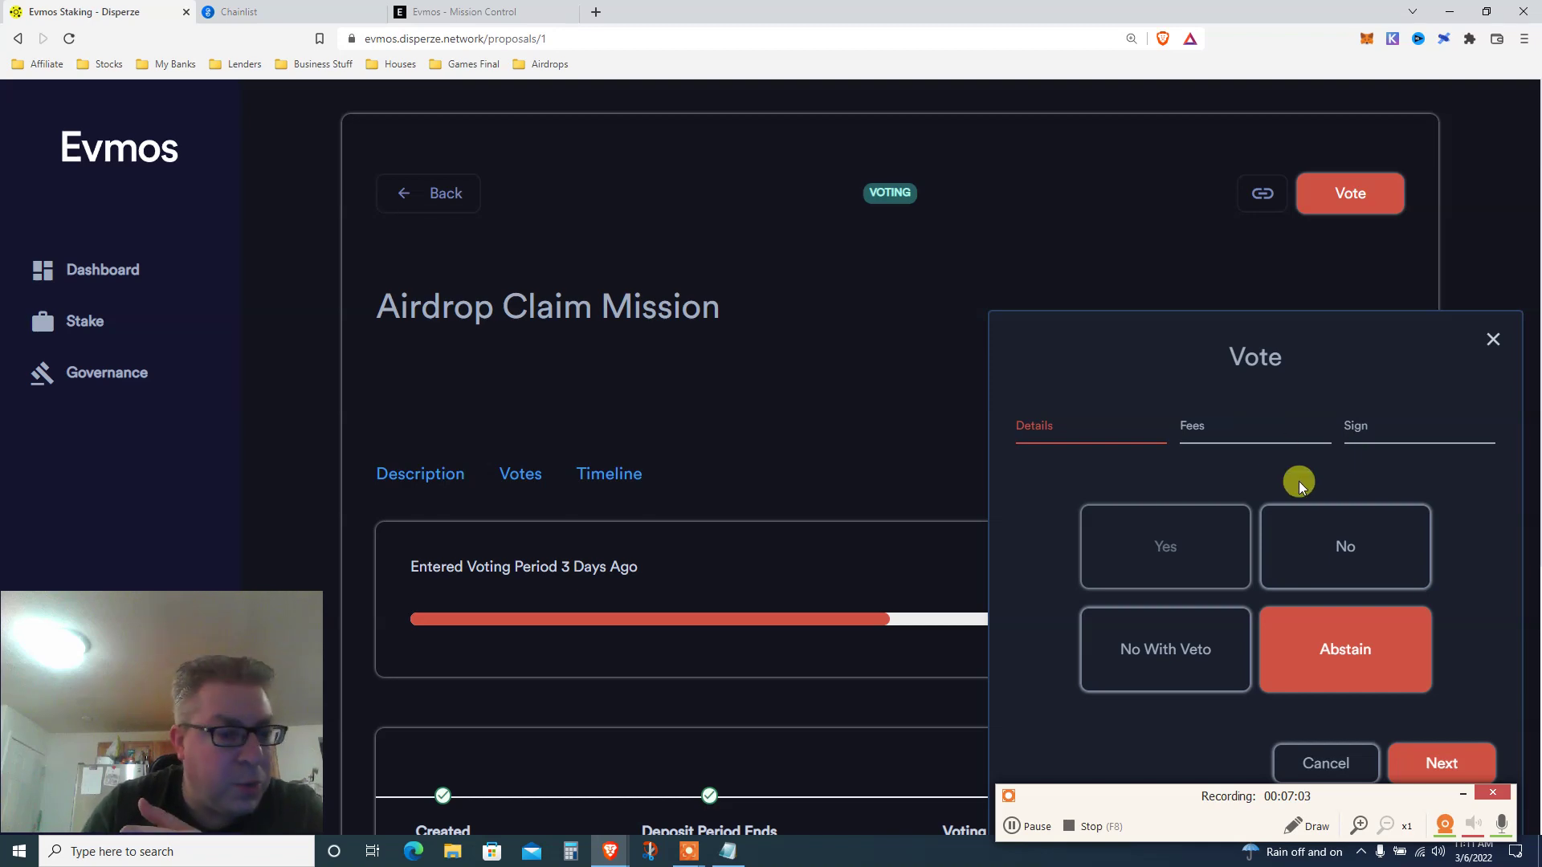
pyautogui.click(1492, 339)
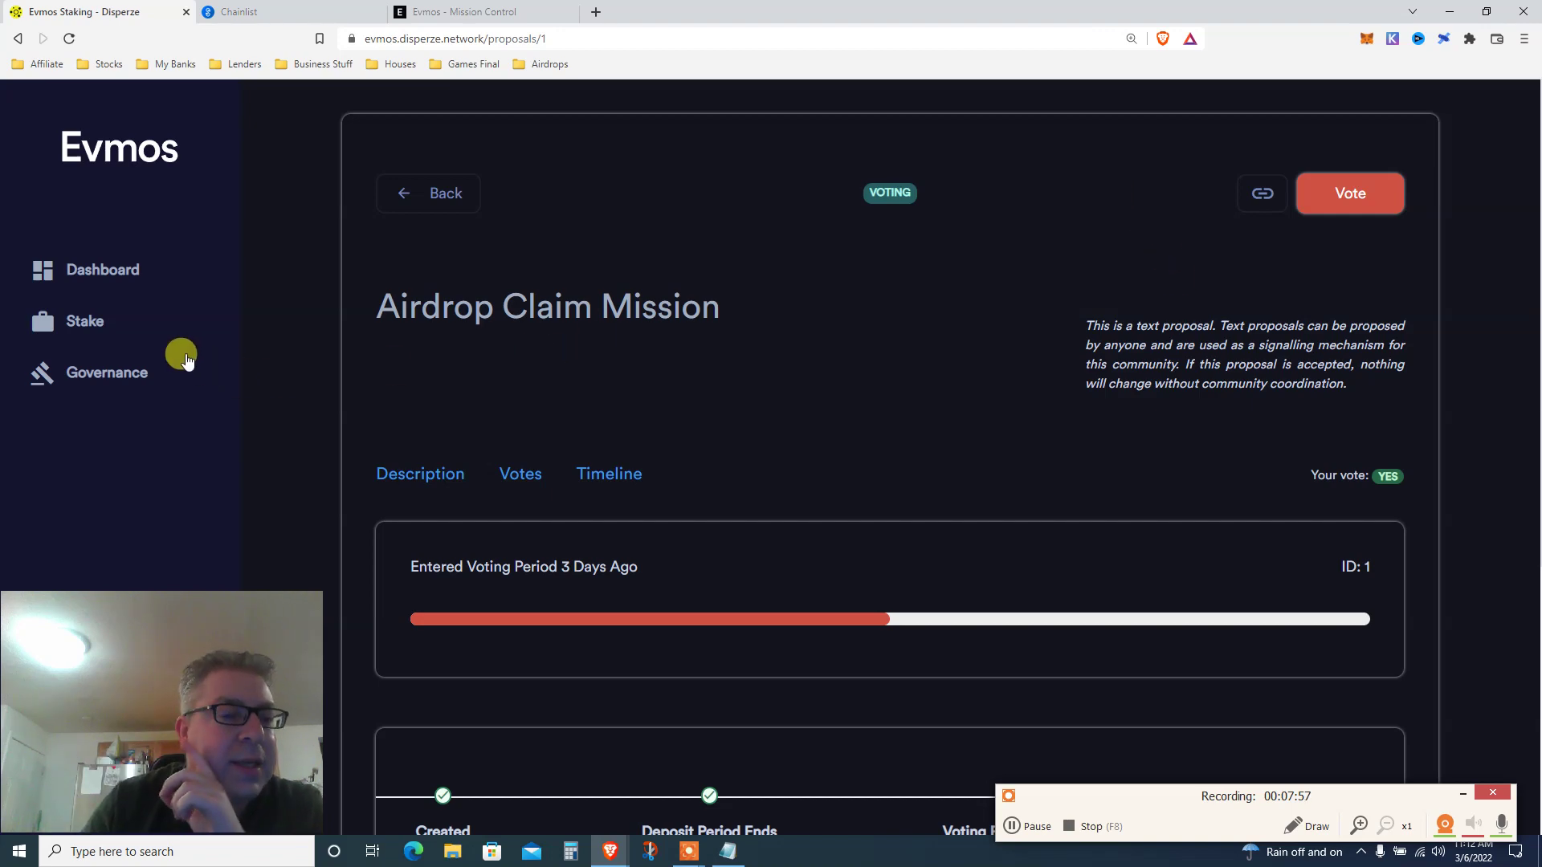
# Step: Open the Disperze validator from the Stake list and check its 5.00% commission rate
pyautogui.click(73, 323)
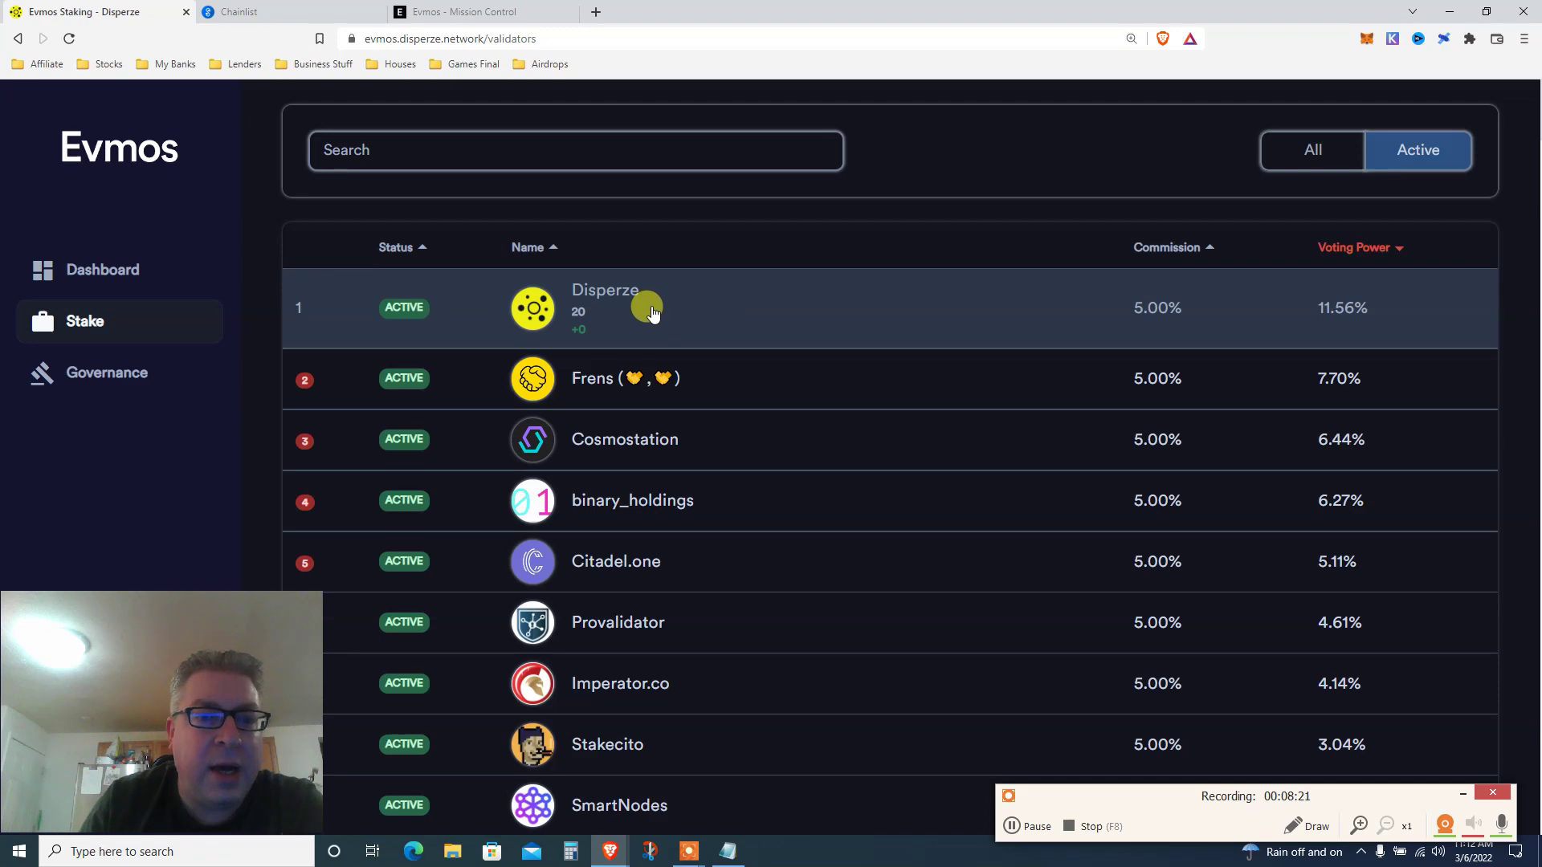
pyautogui.click(652, 310)
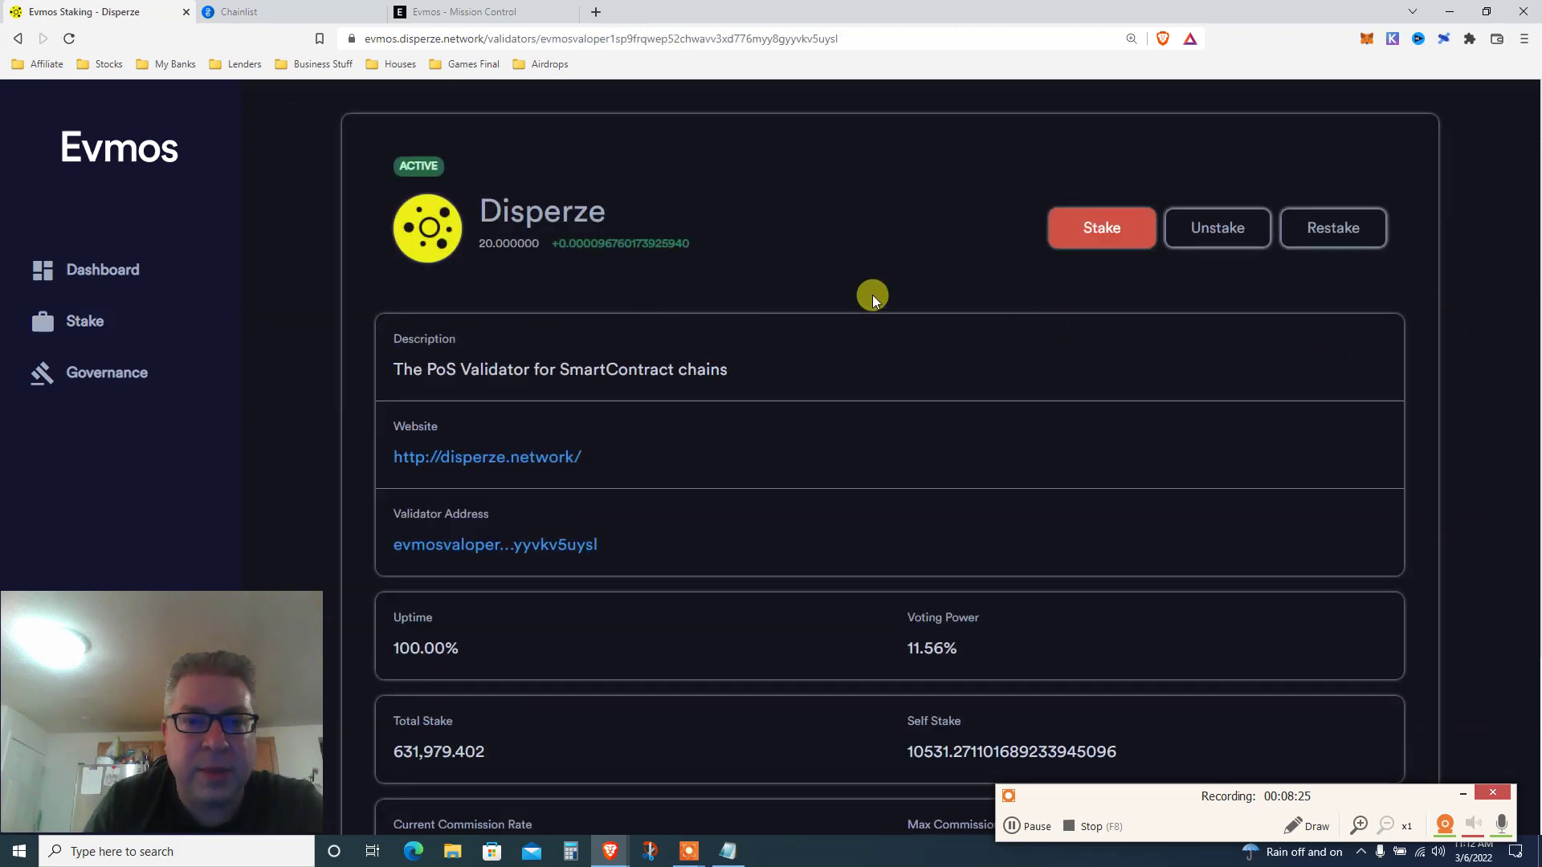
pyautogui.scroll(-3, 872, 296)
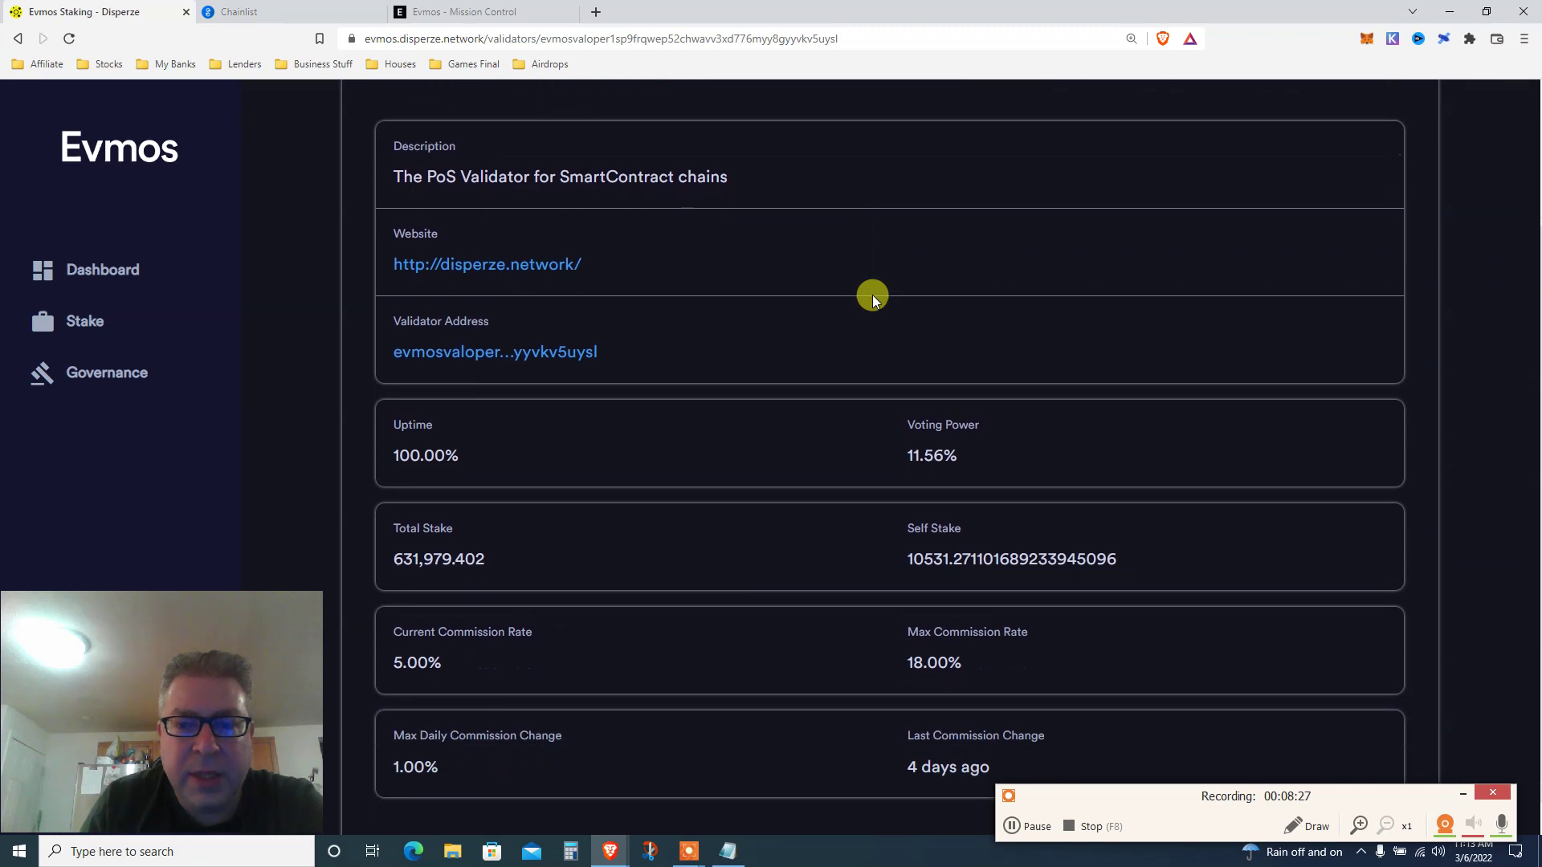
pyautogui.scroll(-1, 873, 295)
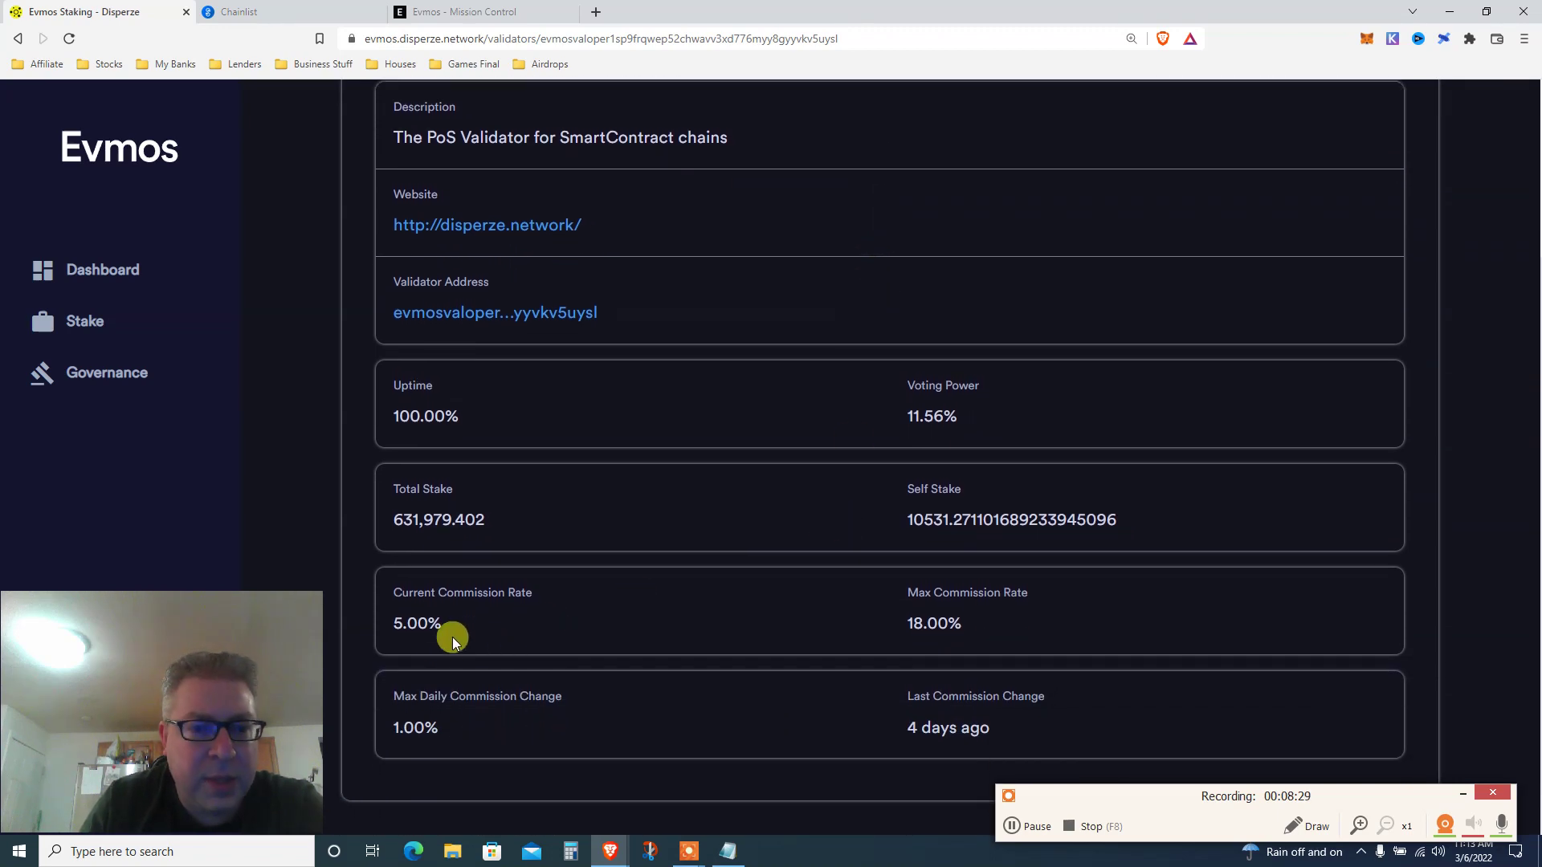
pyautogui.moveTo(393, 623); pyautogui.dragTo(450, 629)
pyautogui.scroll(2, 643, 652)
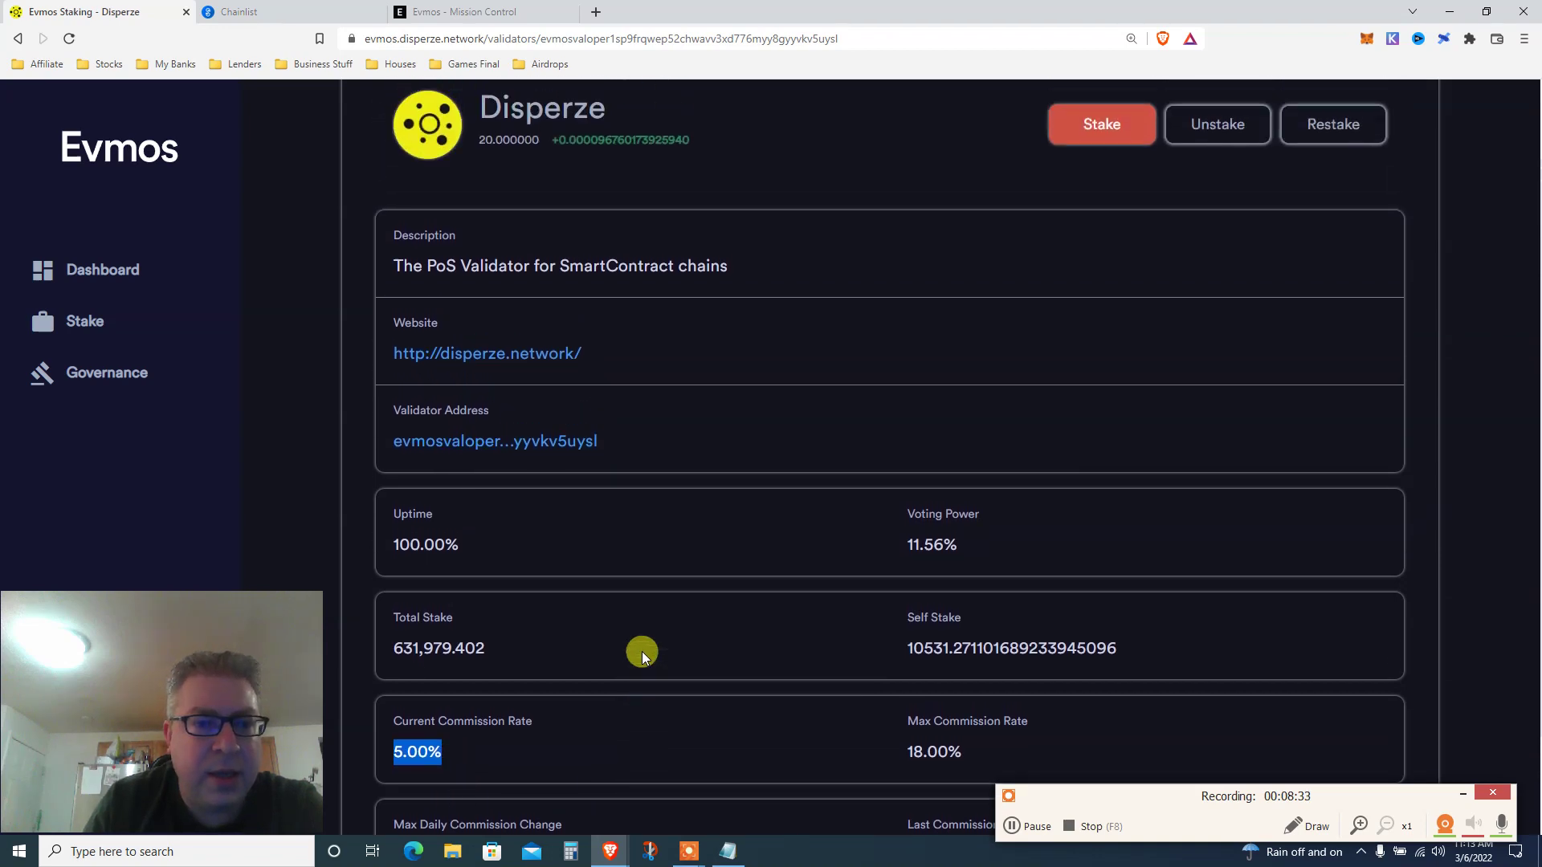
pyautogui.scroll(1, 643, 653)
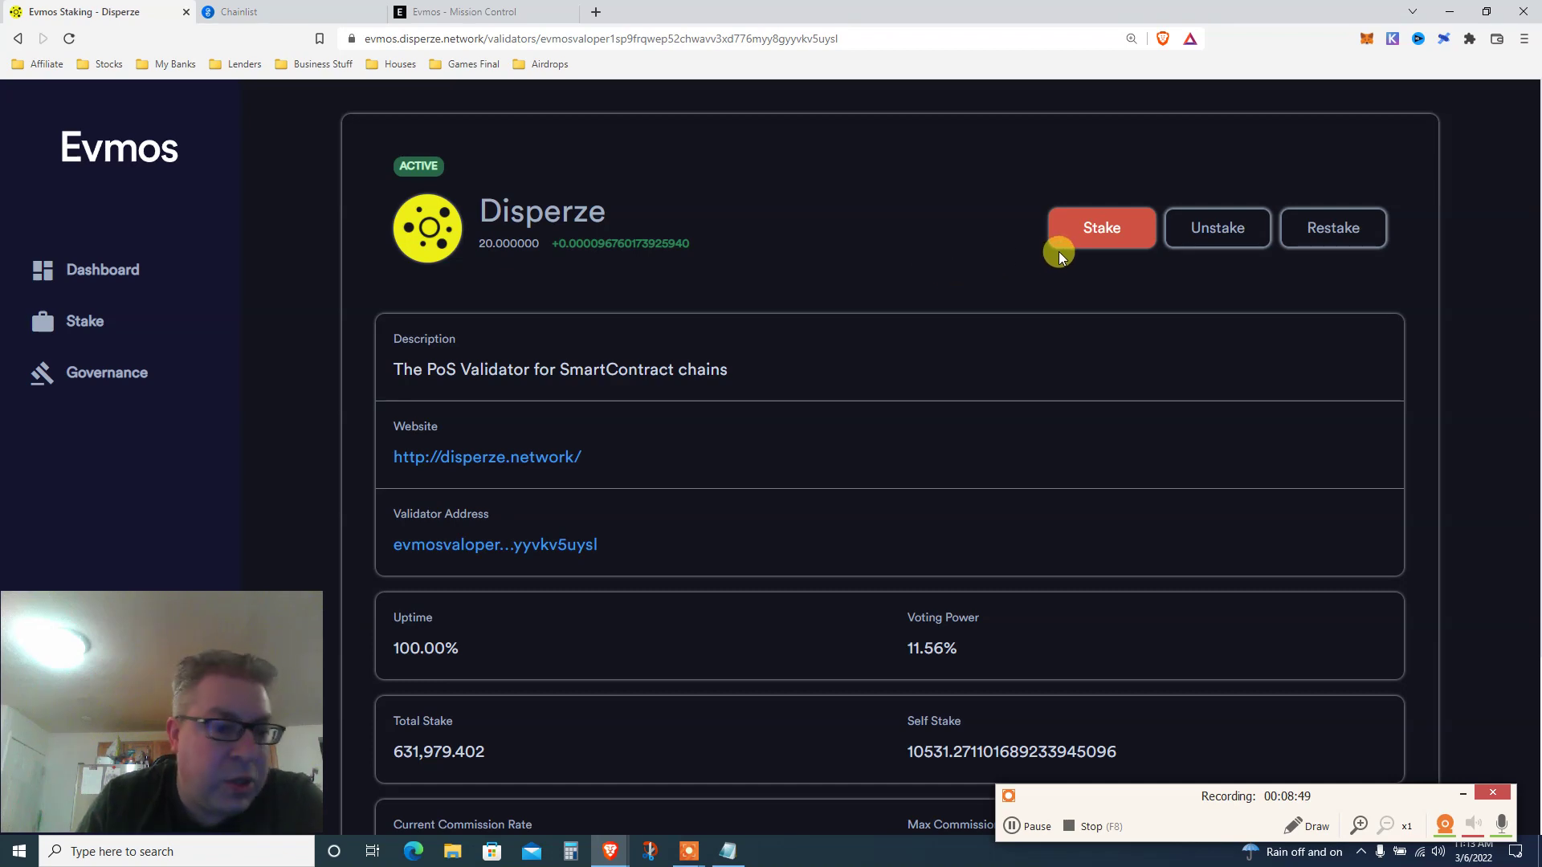
# Step: Stake 1.9 EVMOS with Disperze, trimming the Max amount to 1.9, through to the Sign step
pyautogui.click(1097, 241)
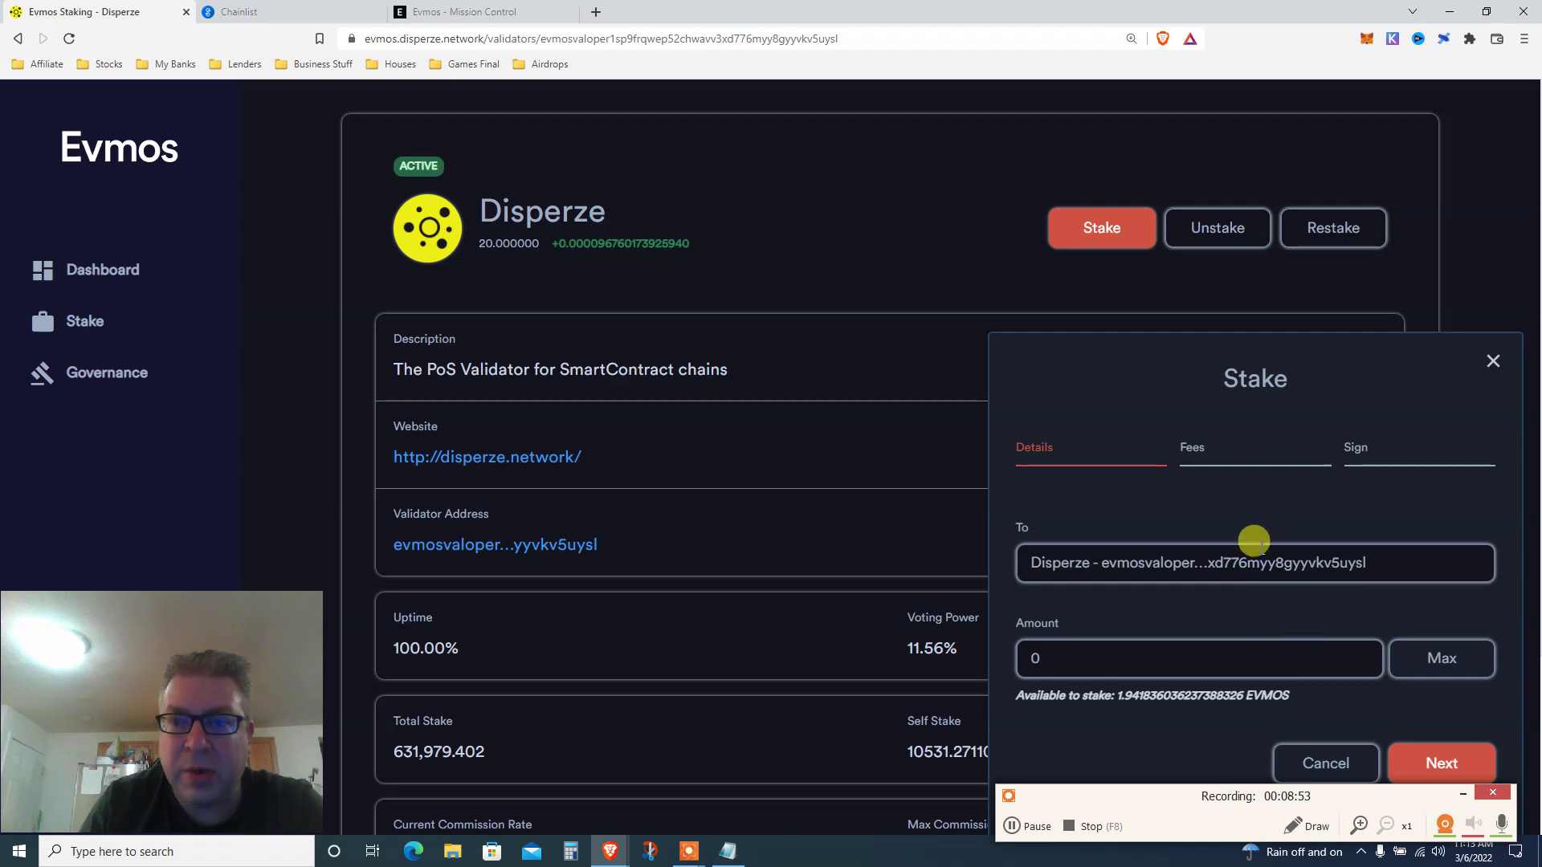
pyautogui.click(1418, 657)
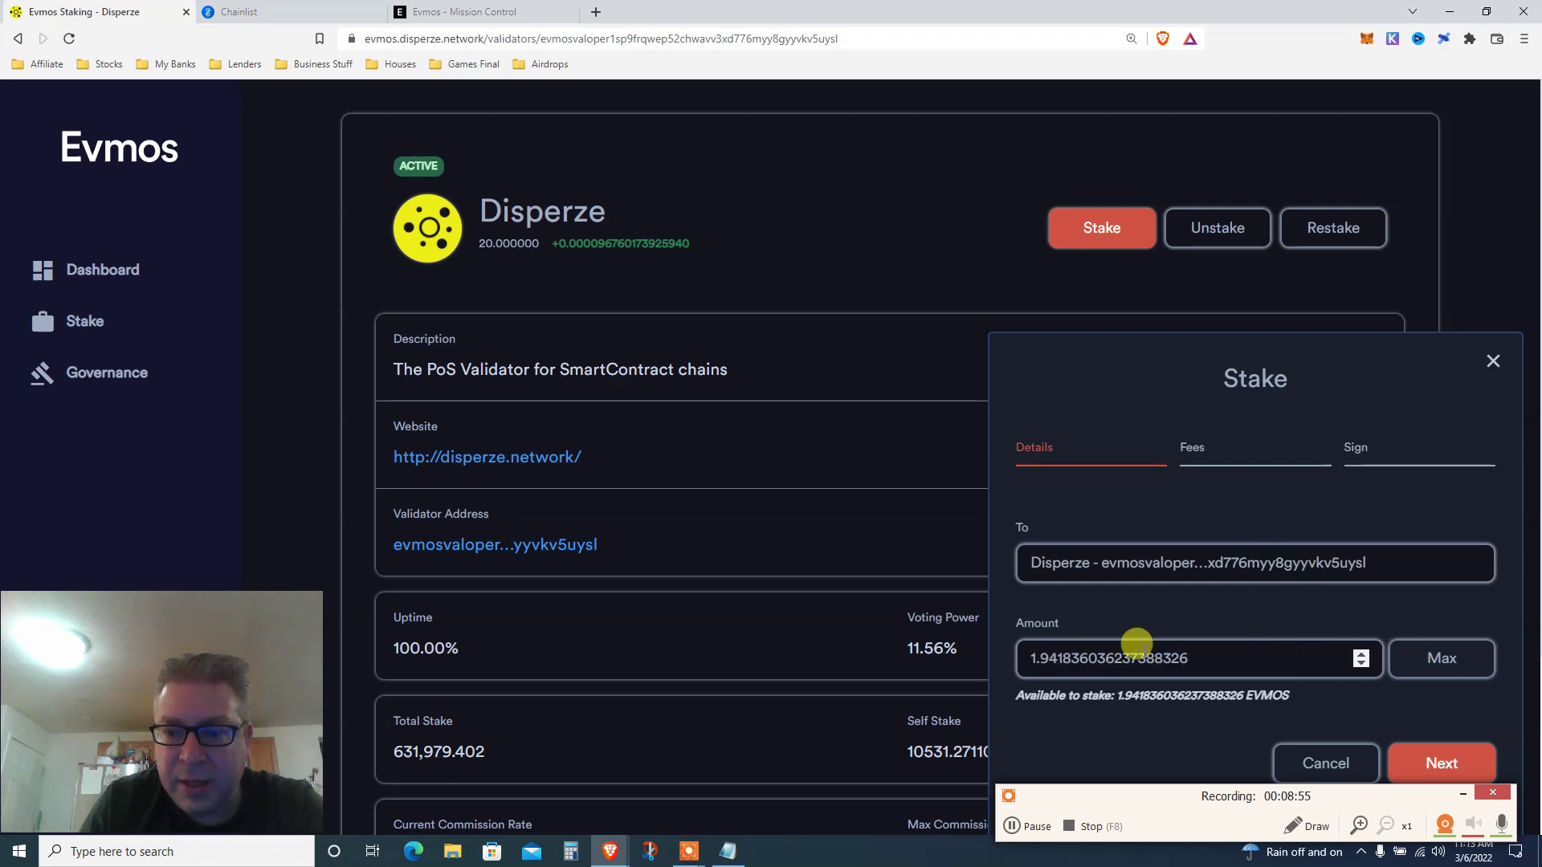
pyautogui.moveTo(1048, 658); pyautogui.dragTo(1342, 658)
pyautogui.press('BackSpace')
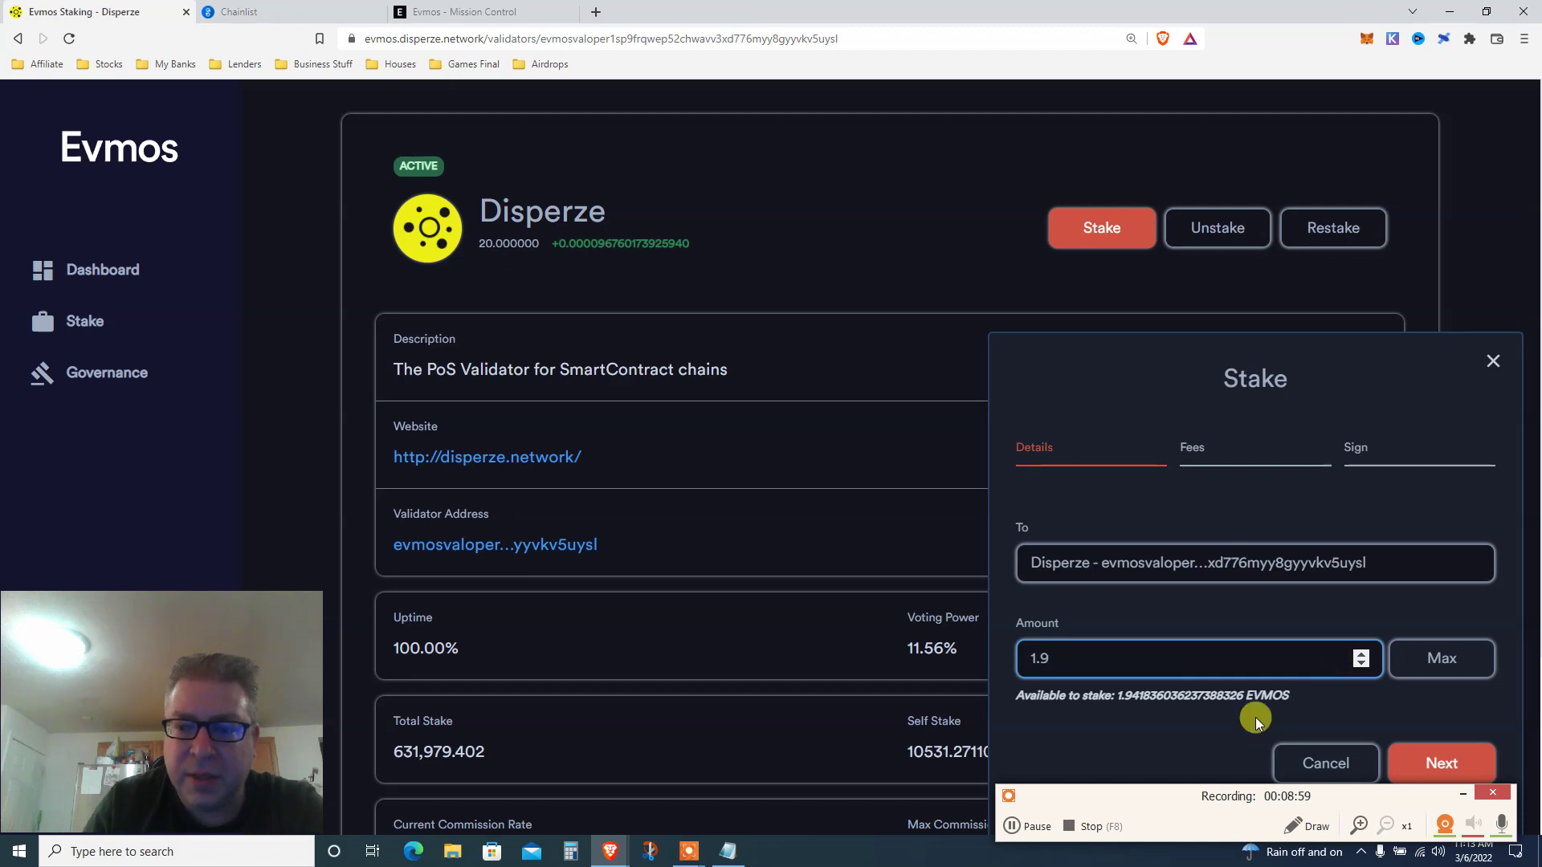
pyautogui.click(1183, 737)
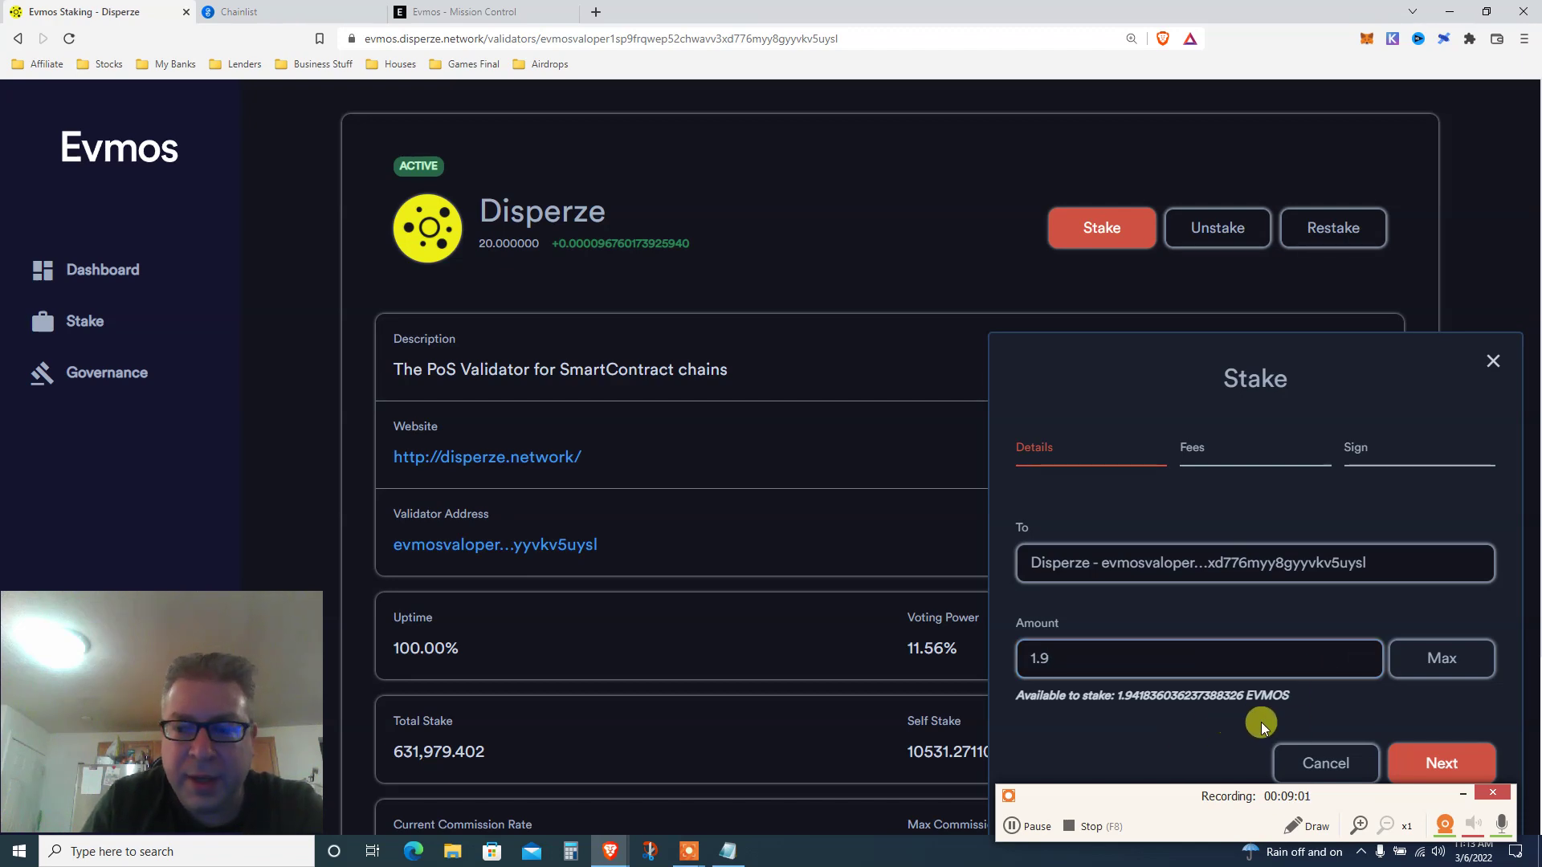
pyautogui.click(1417, 759)
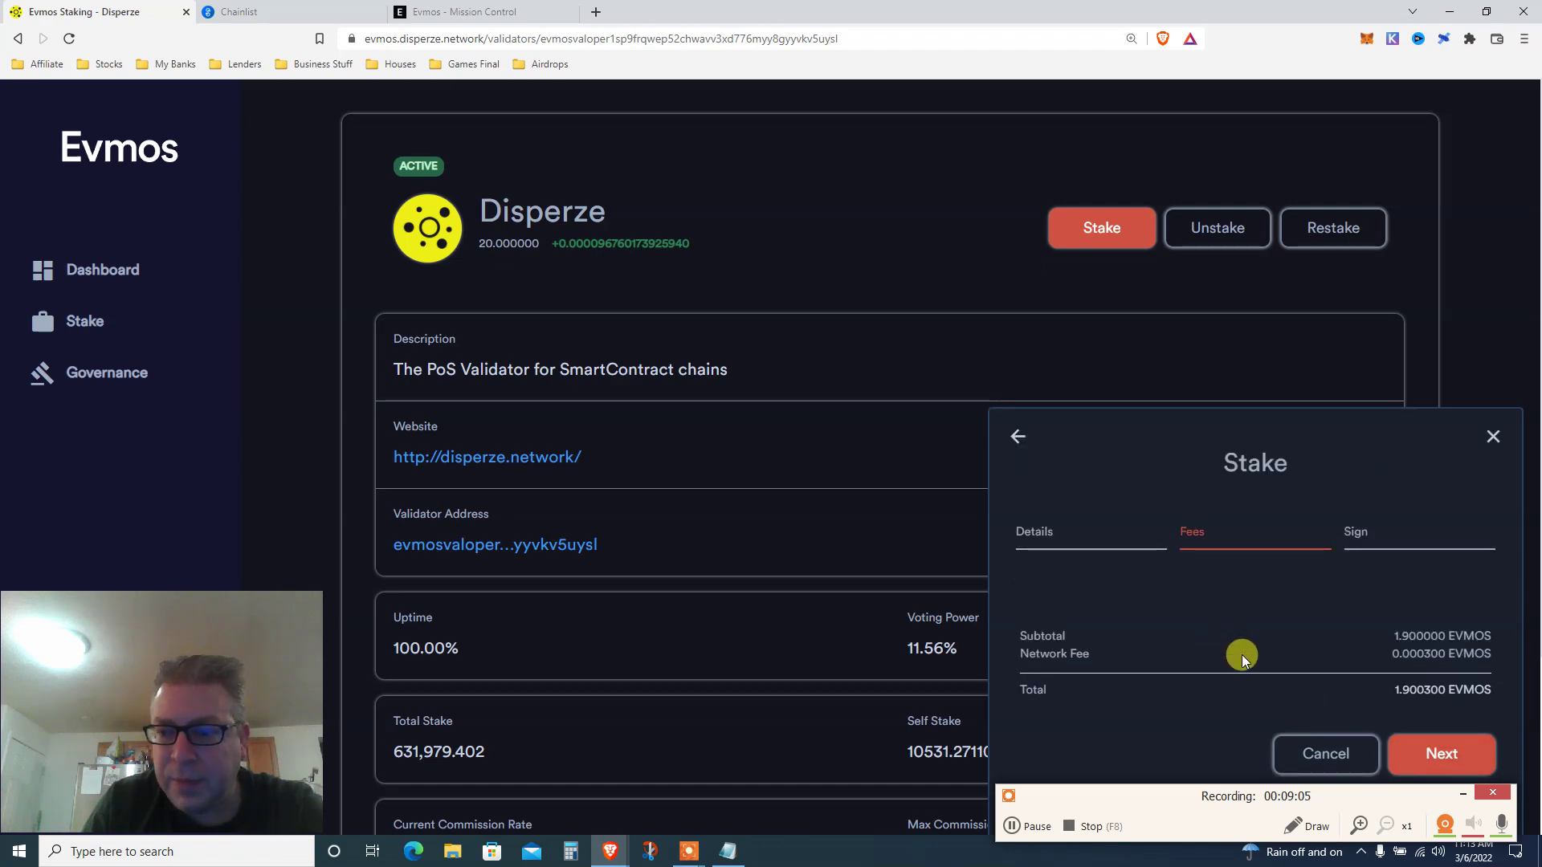
pyautogui.click(1415, 747)
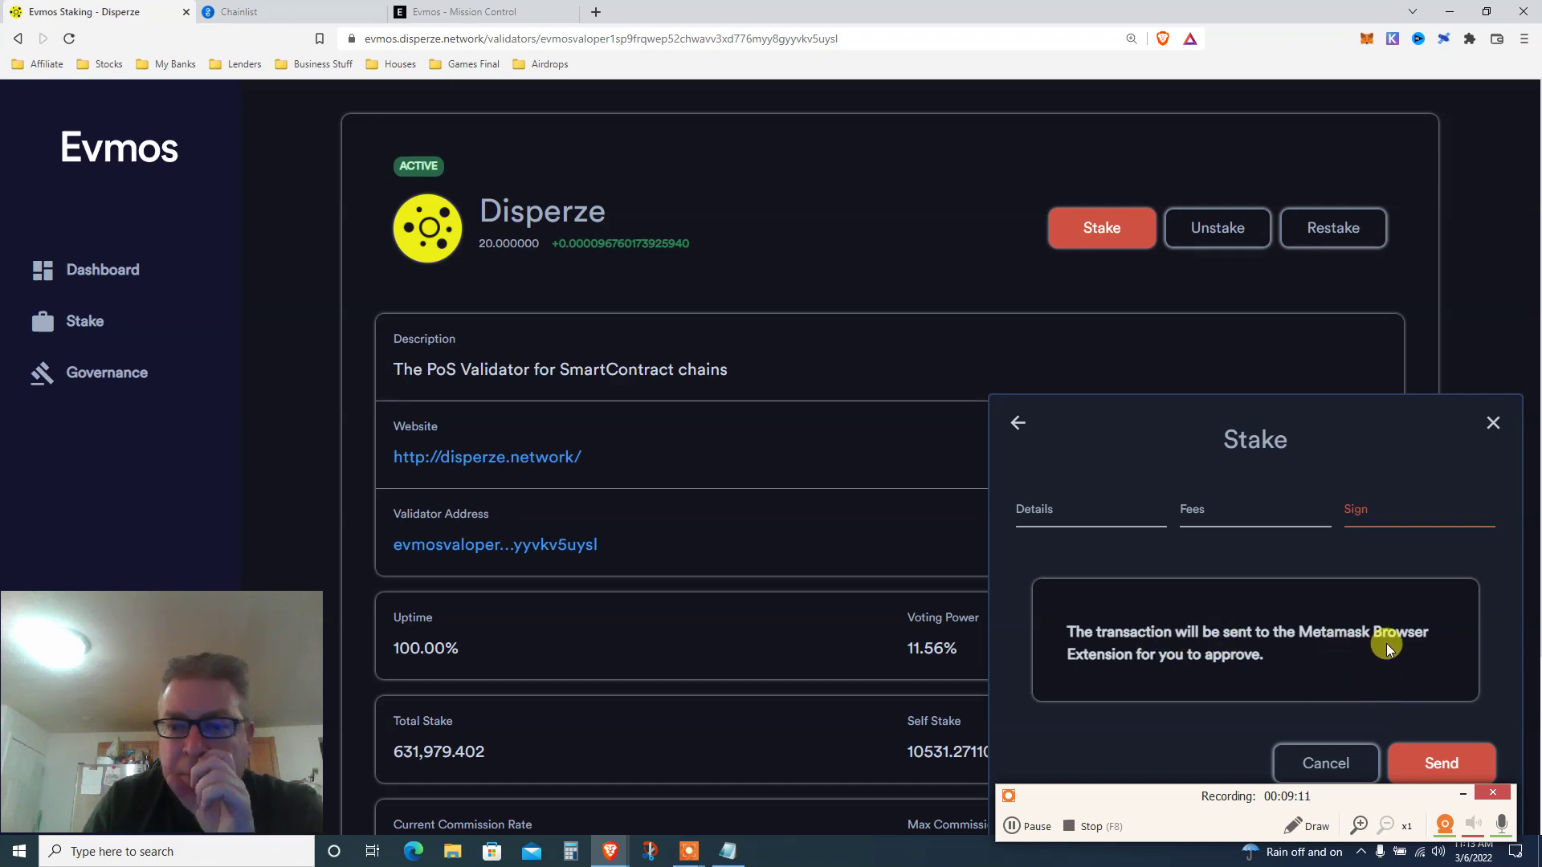
# Step: Send the 1.9 EVMOS stake and sign it in MetaMask, confirming 'Successfully staked!'
pyautogui.click(1420, 750)
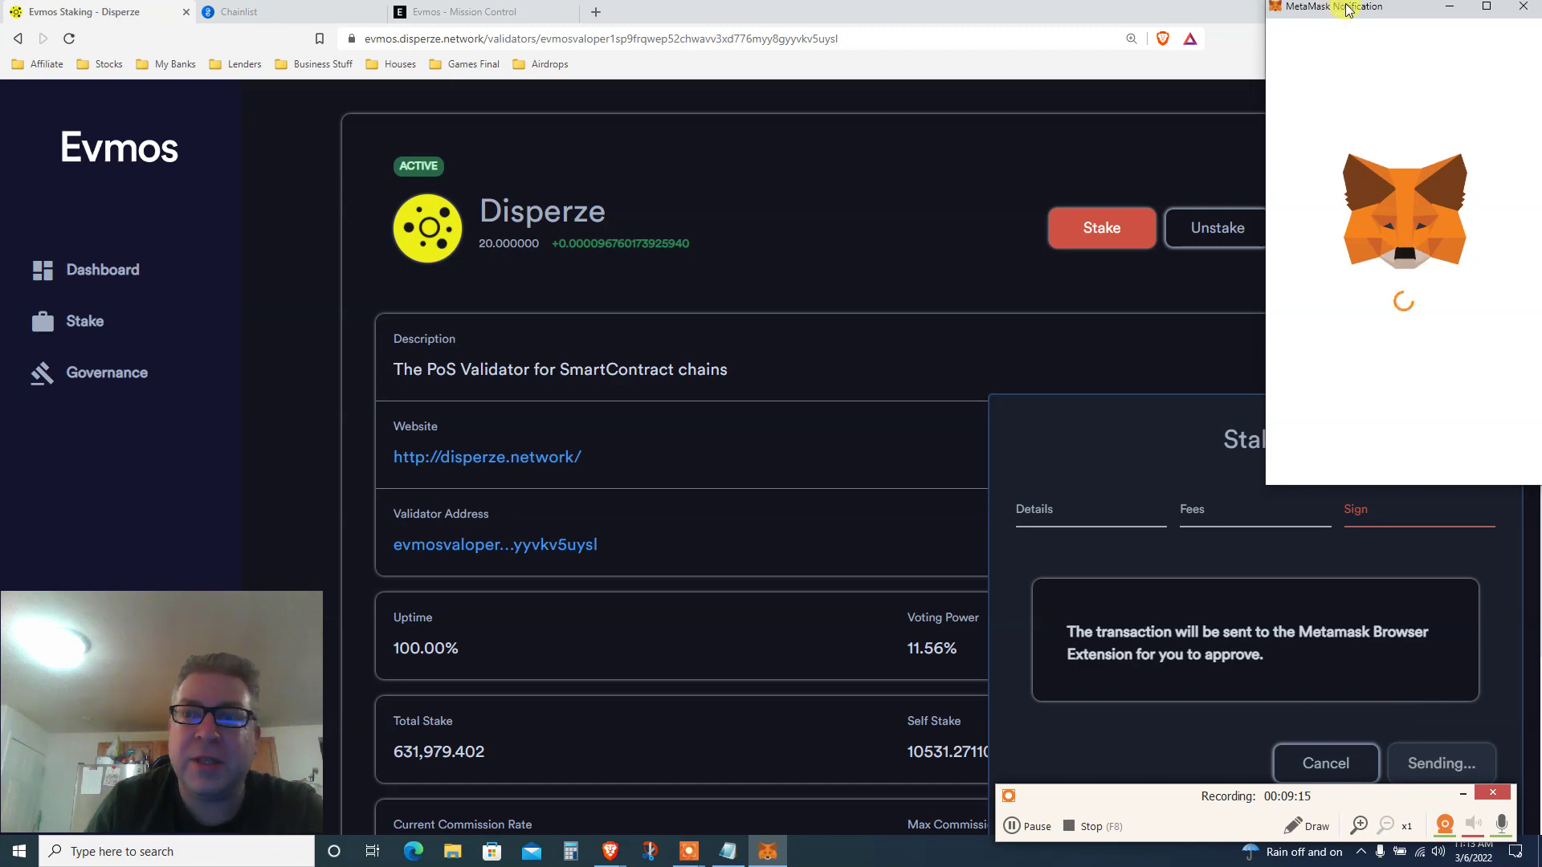
pyautogui.moveTo(1335, 7); pyautogui.dragTo(1109, 78)
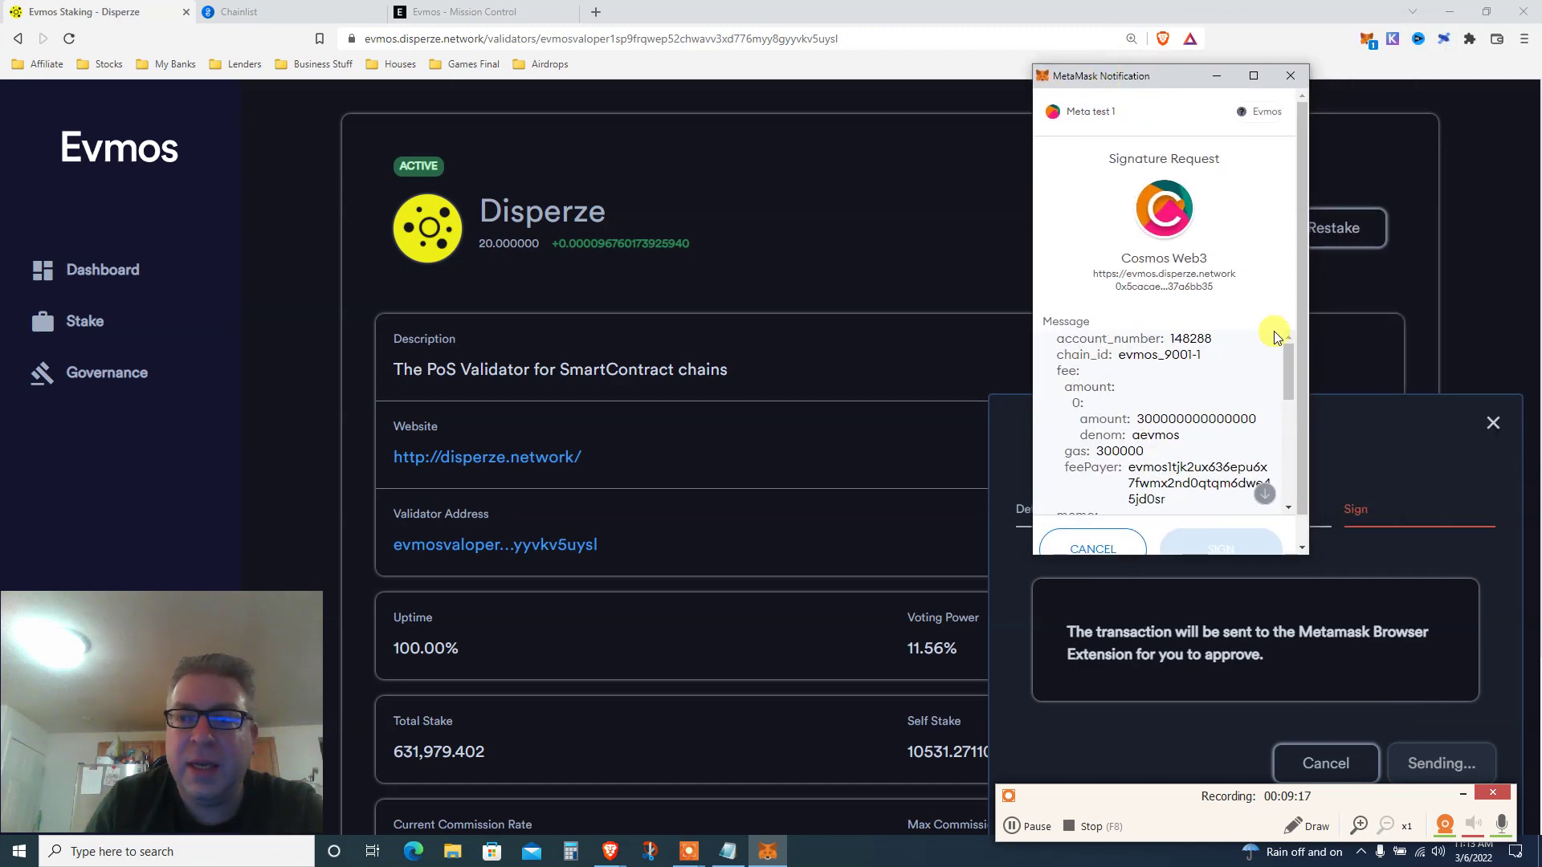
pyautogui.moveTo(1287, 366); pyautogui.dragTo(1303, 499)
pyautogui.click(1222, 548)
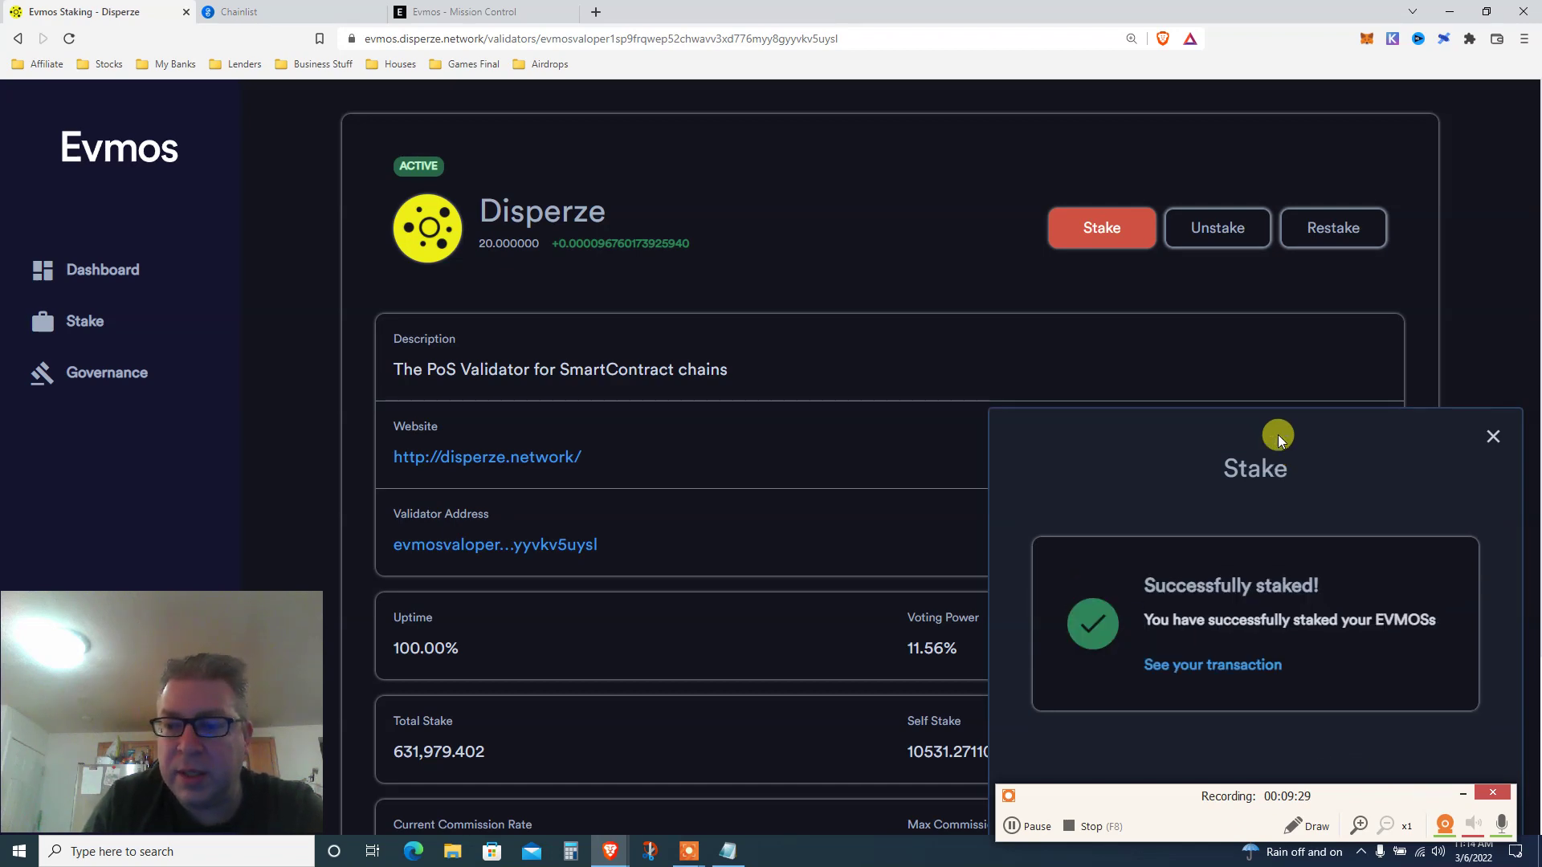
pyautogui.tripleClick(1211, 618)
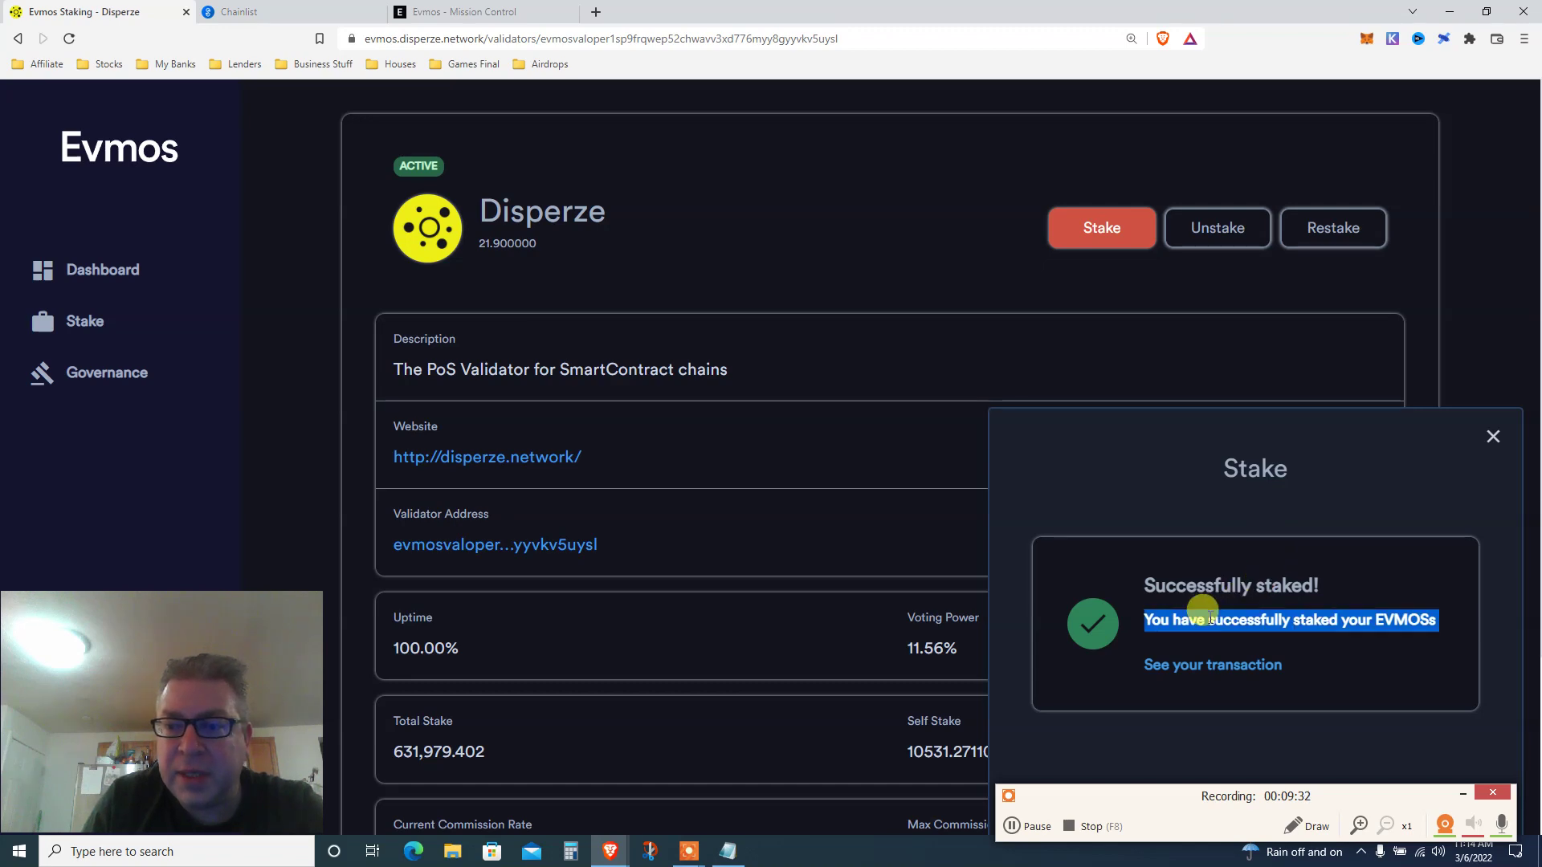
# Step: Open the delegation in Mintscan and check its TxHash and 200,000 / 300,000 gas
pyautogui.click(1216, 671)
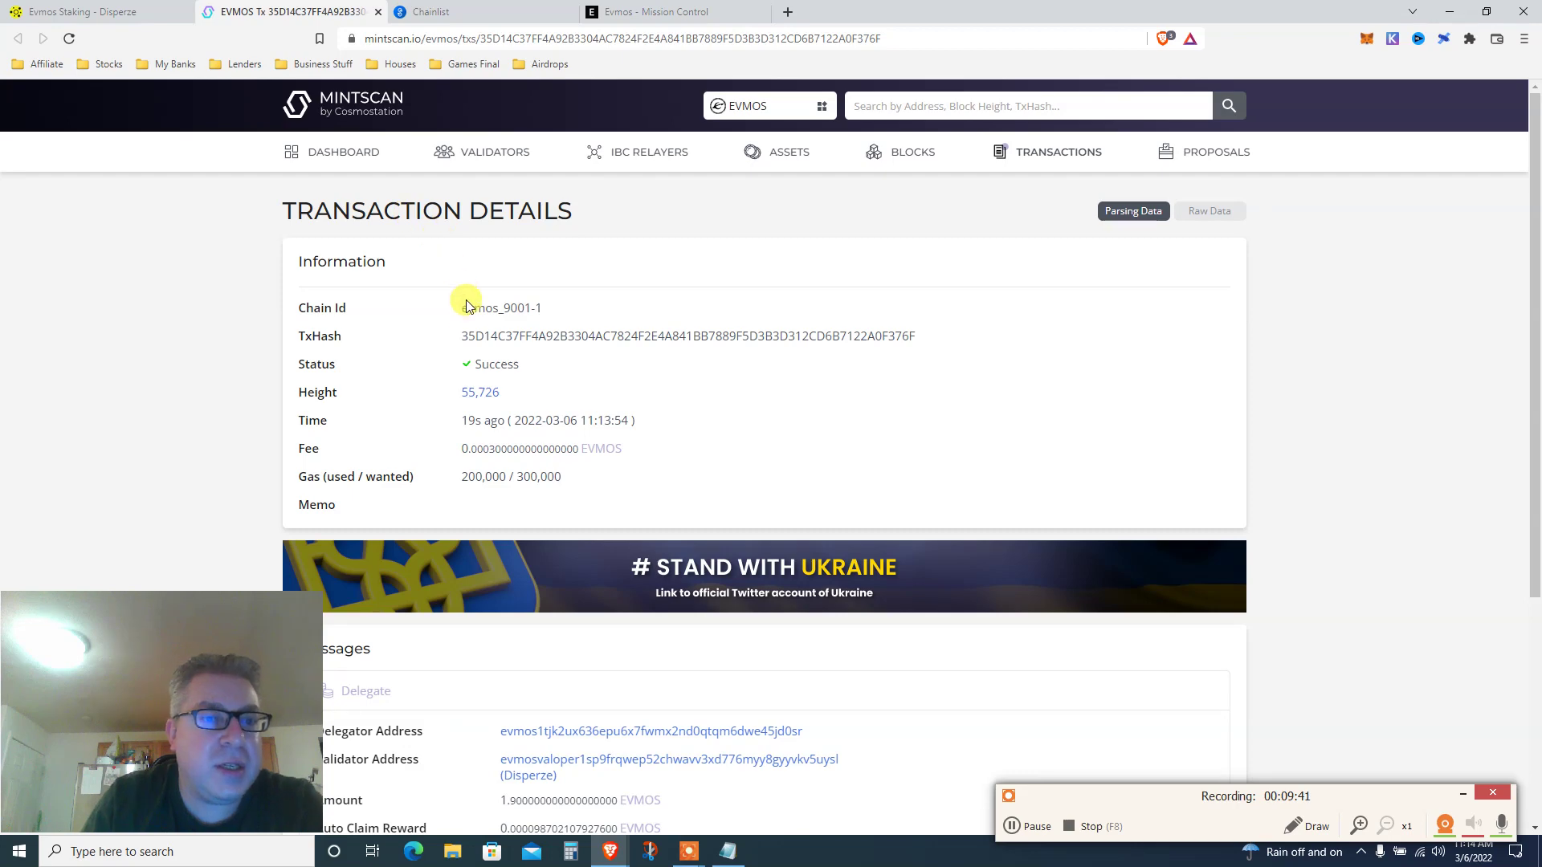
pyautogui.doubleClick(480, 336)
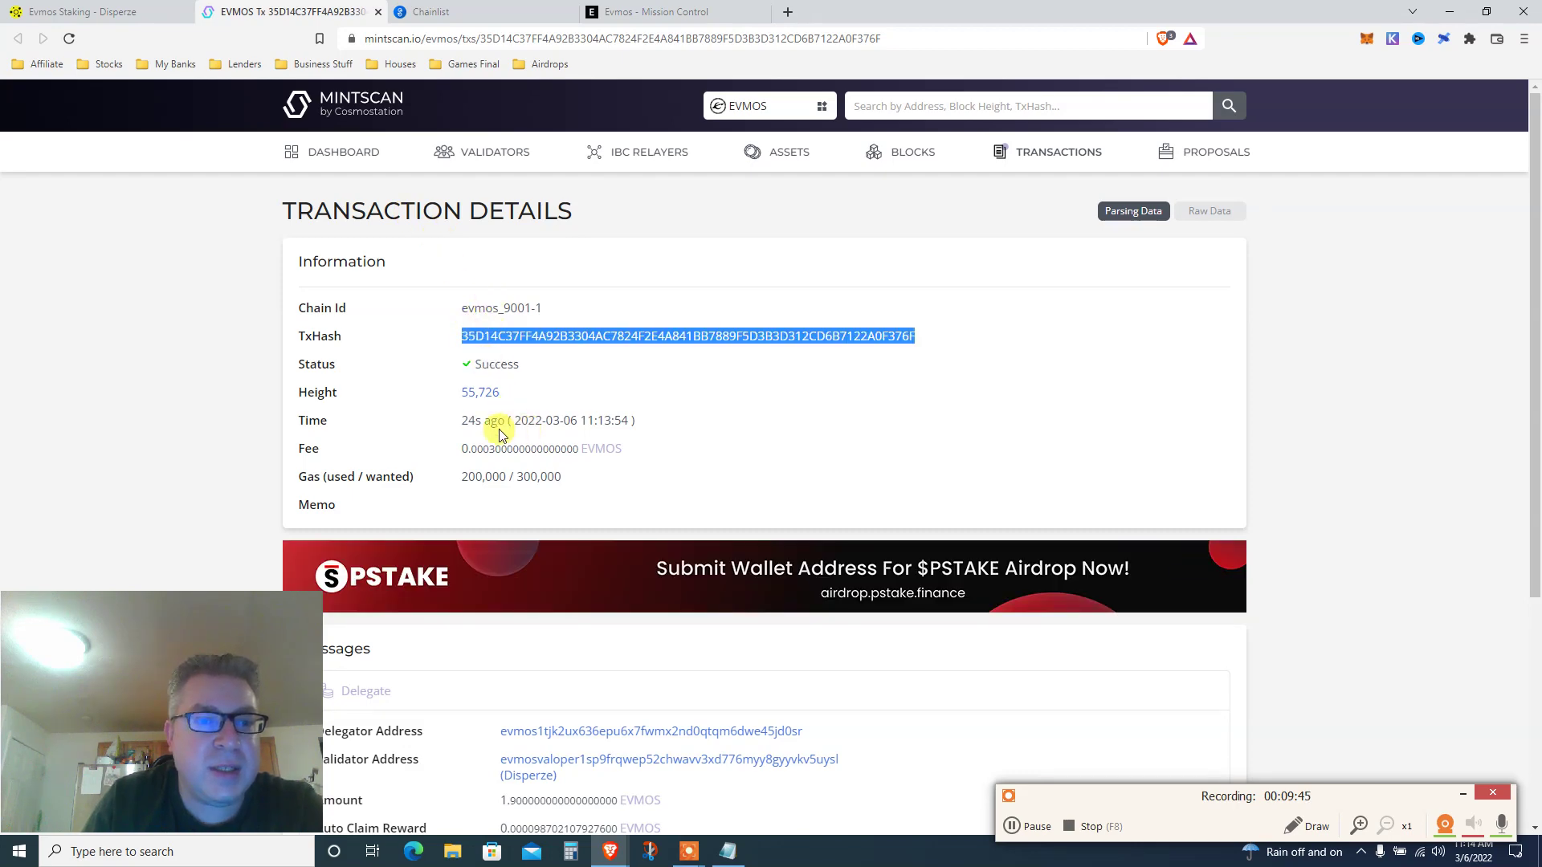
pyautogui.tripleClick(508, 477)
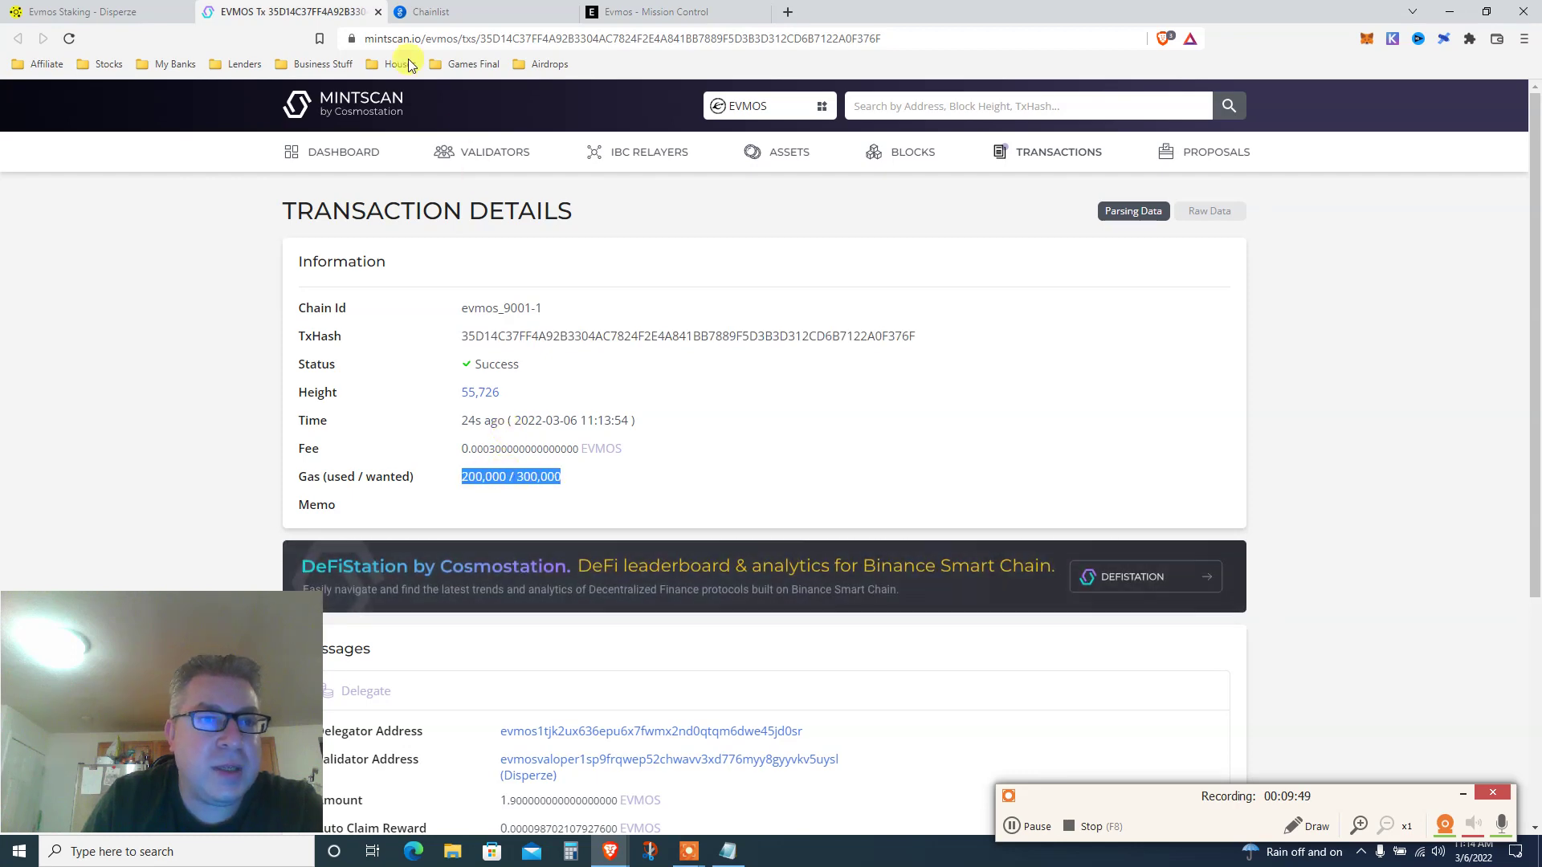
# Step: Close Mintscan and the success message, then reload the Dashboard showing 21.942 EVMOS total
pyautogui.click(379, 14)
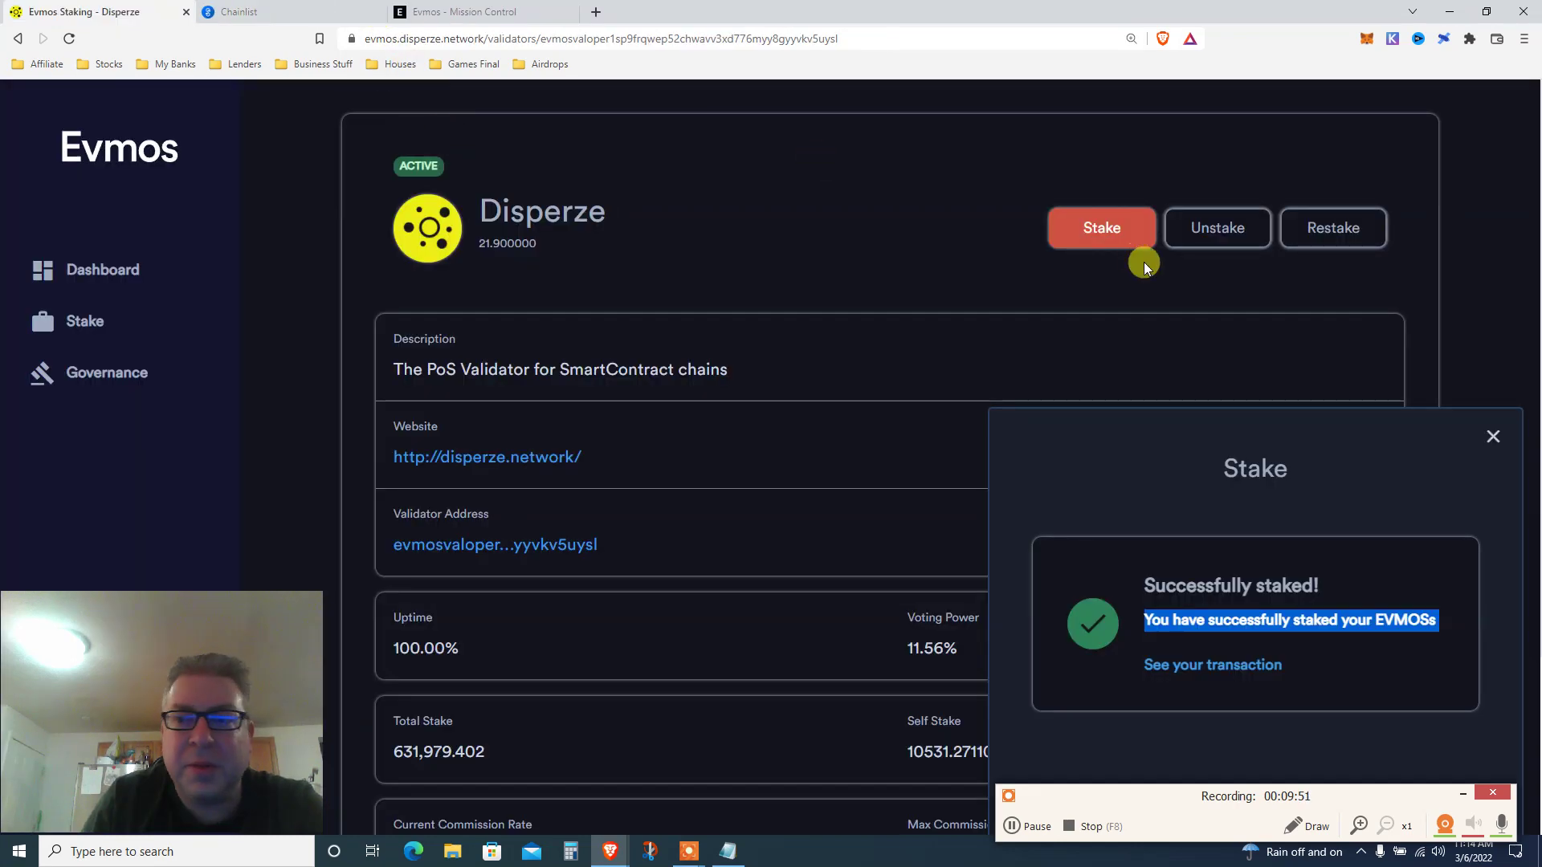
pyautogui.click(1487, 435)
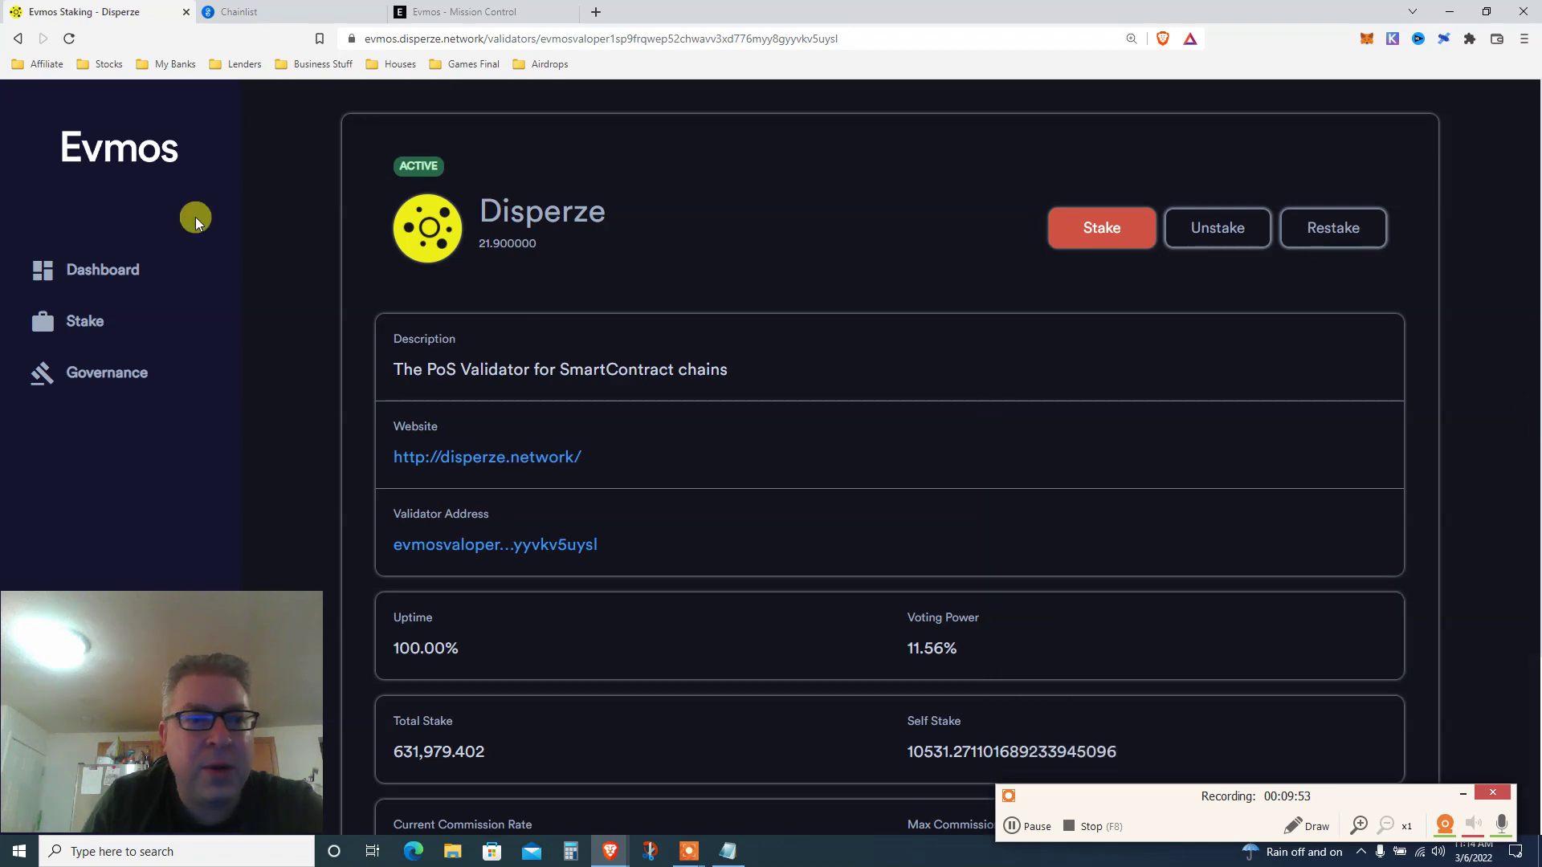
pyautogui.click(100, 275)
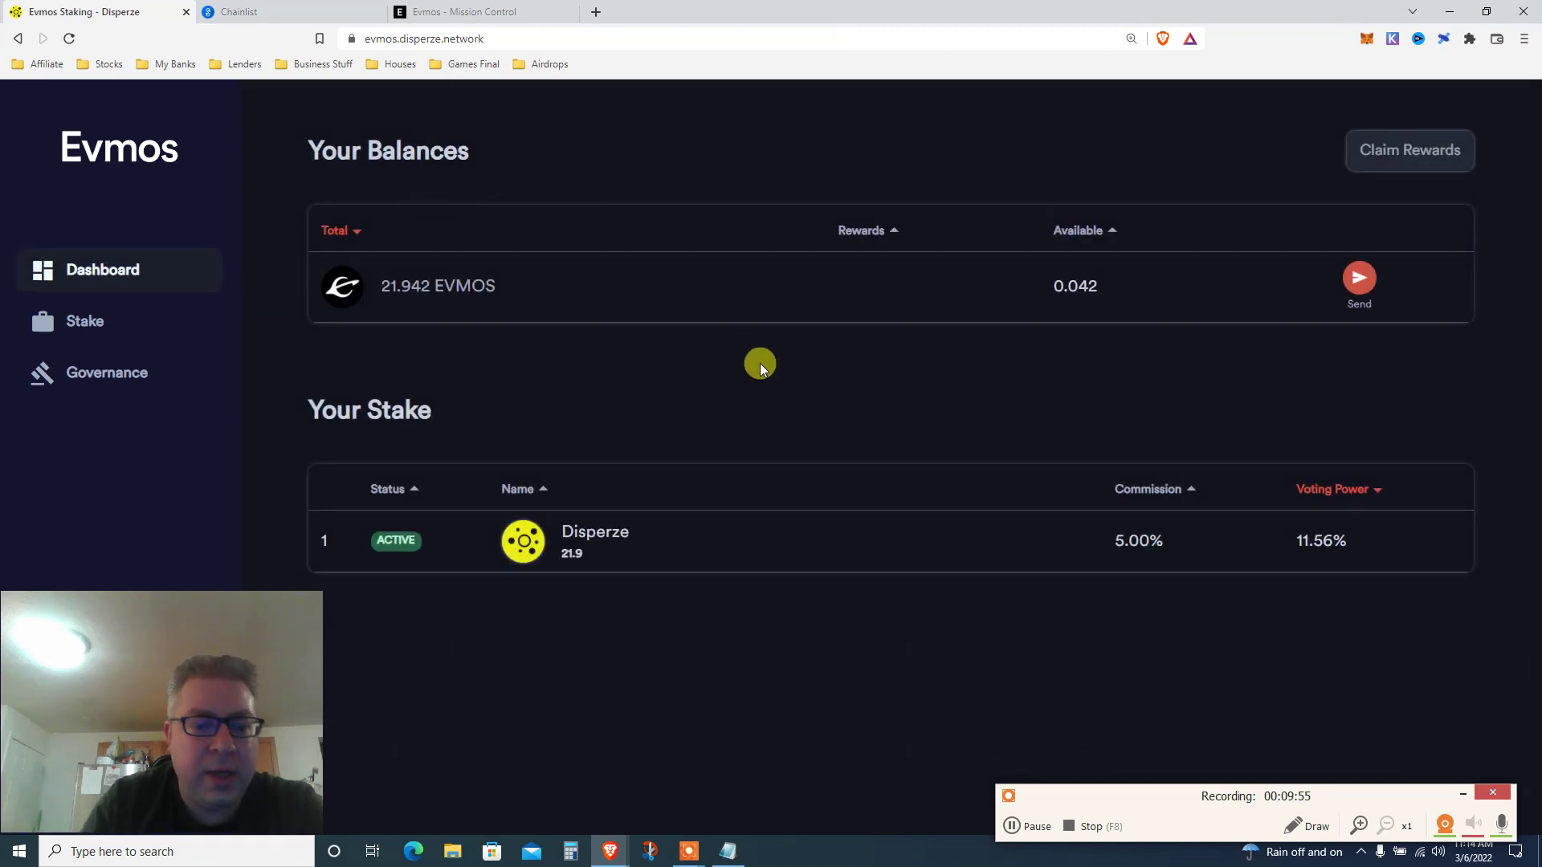
pyautogui.press('F5')
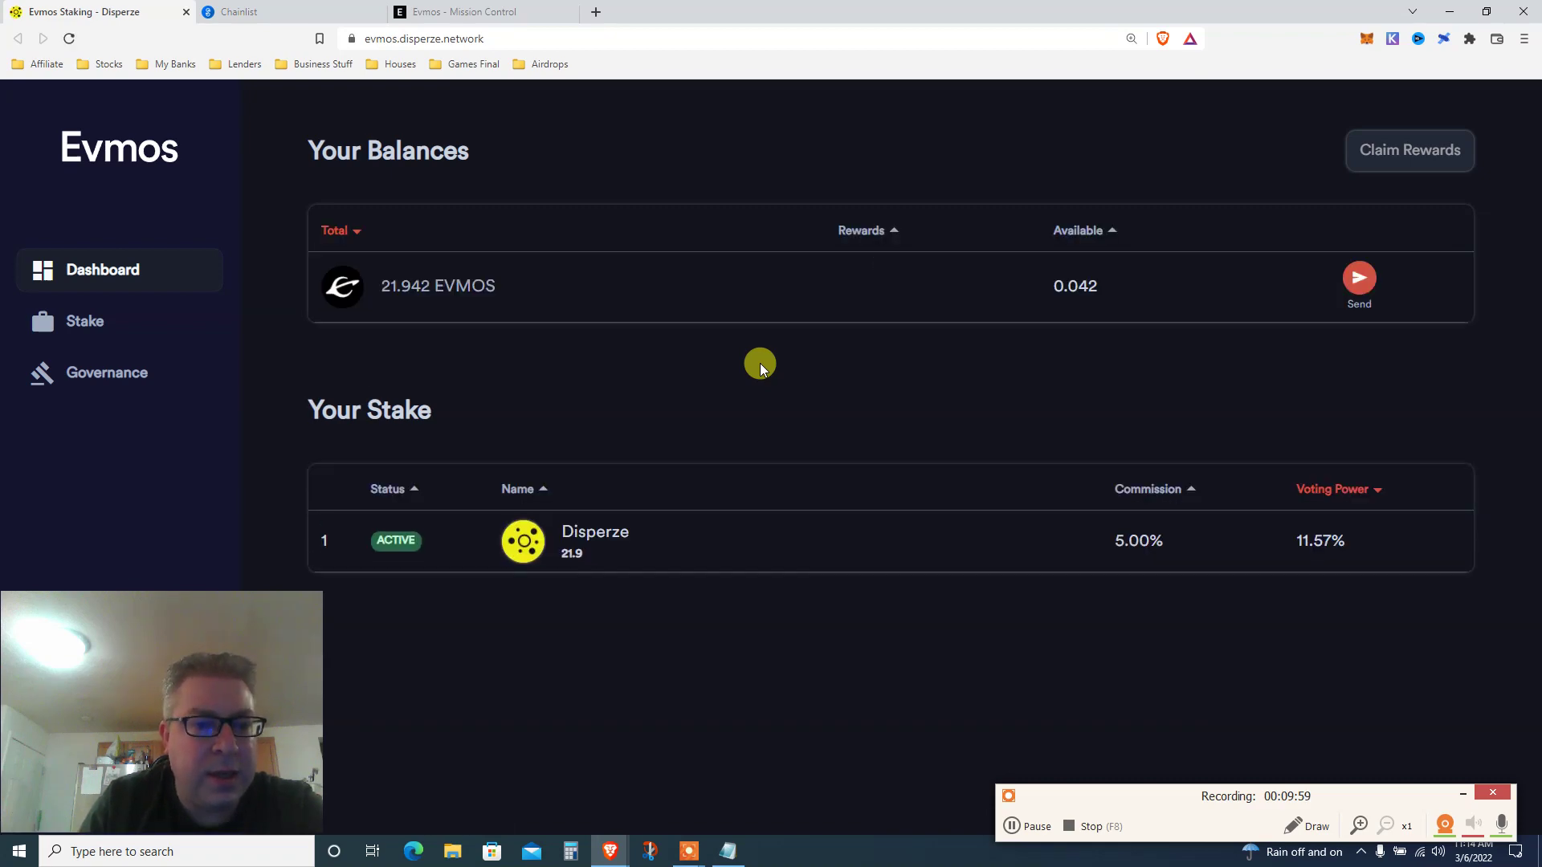
pyautogui.tripleClick(395, 283)
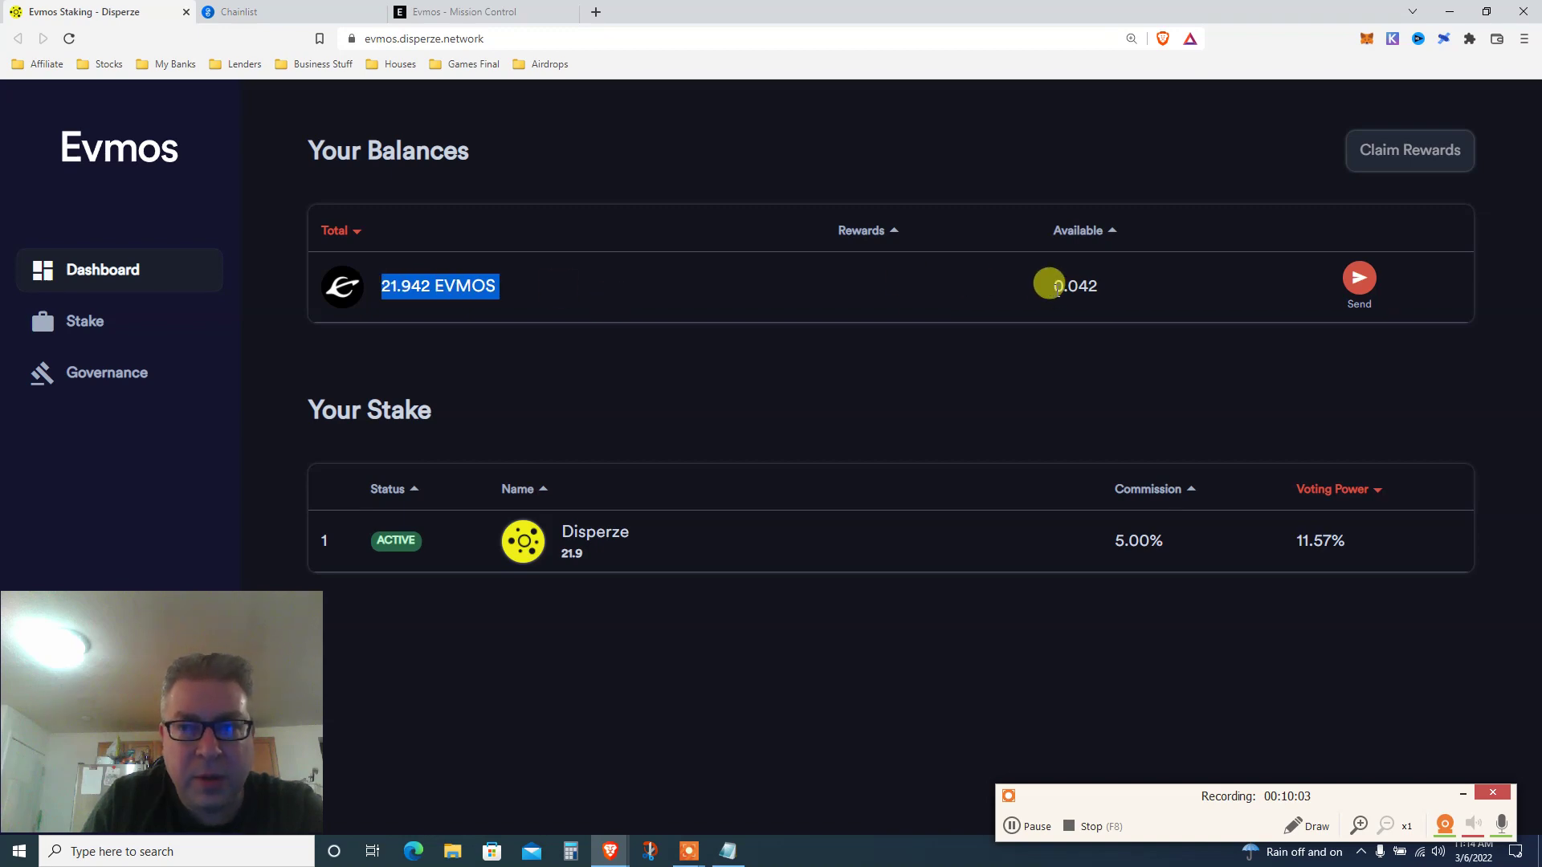